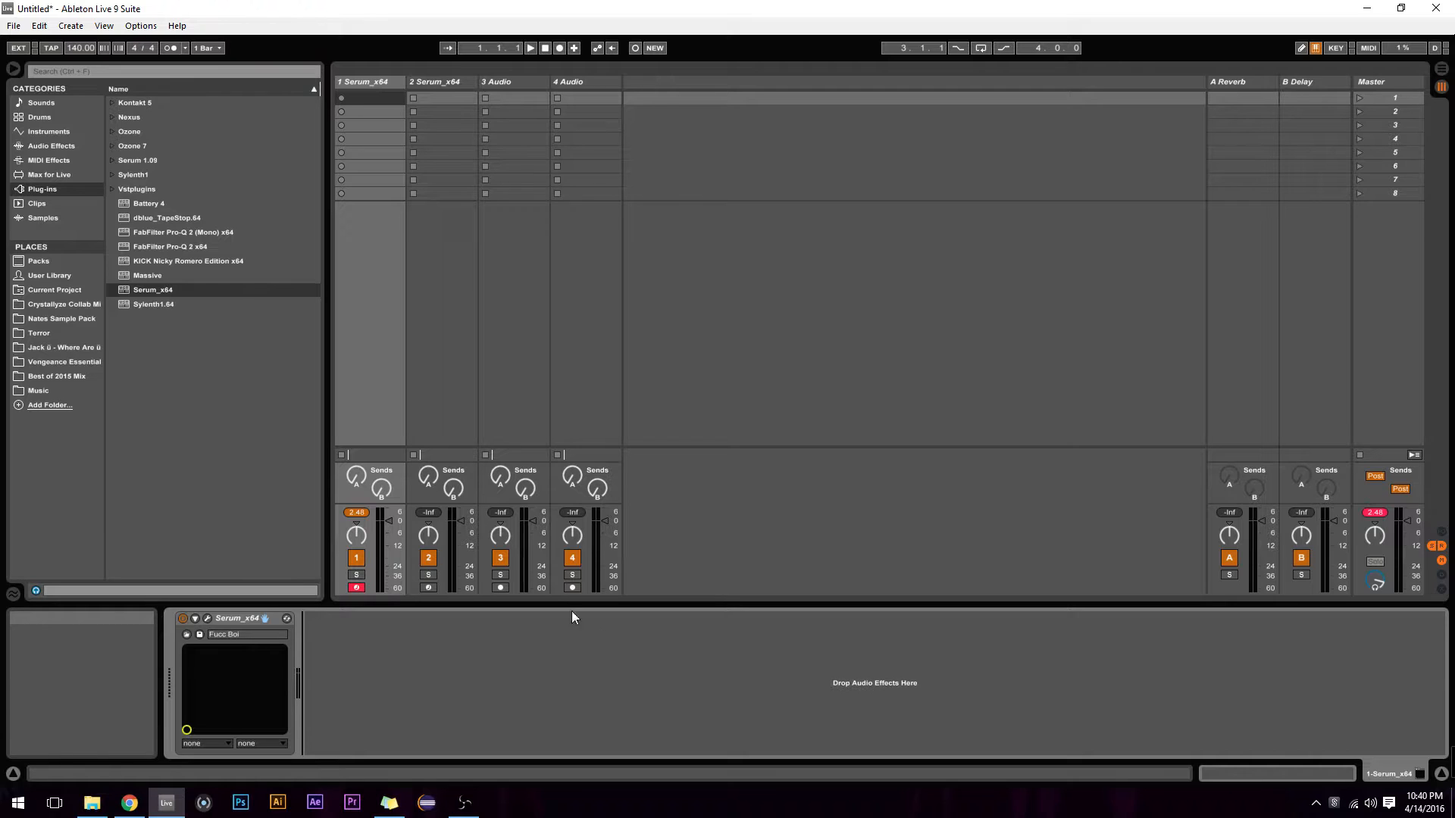
Open the Serum instrument on track 2, reposition its window and arm the track for recording
left_click(453, 81)
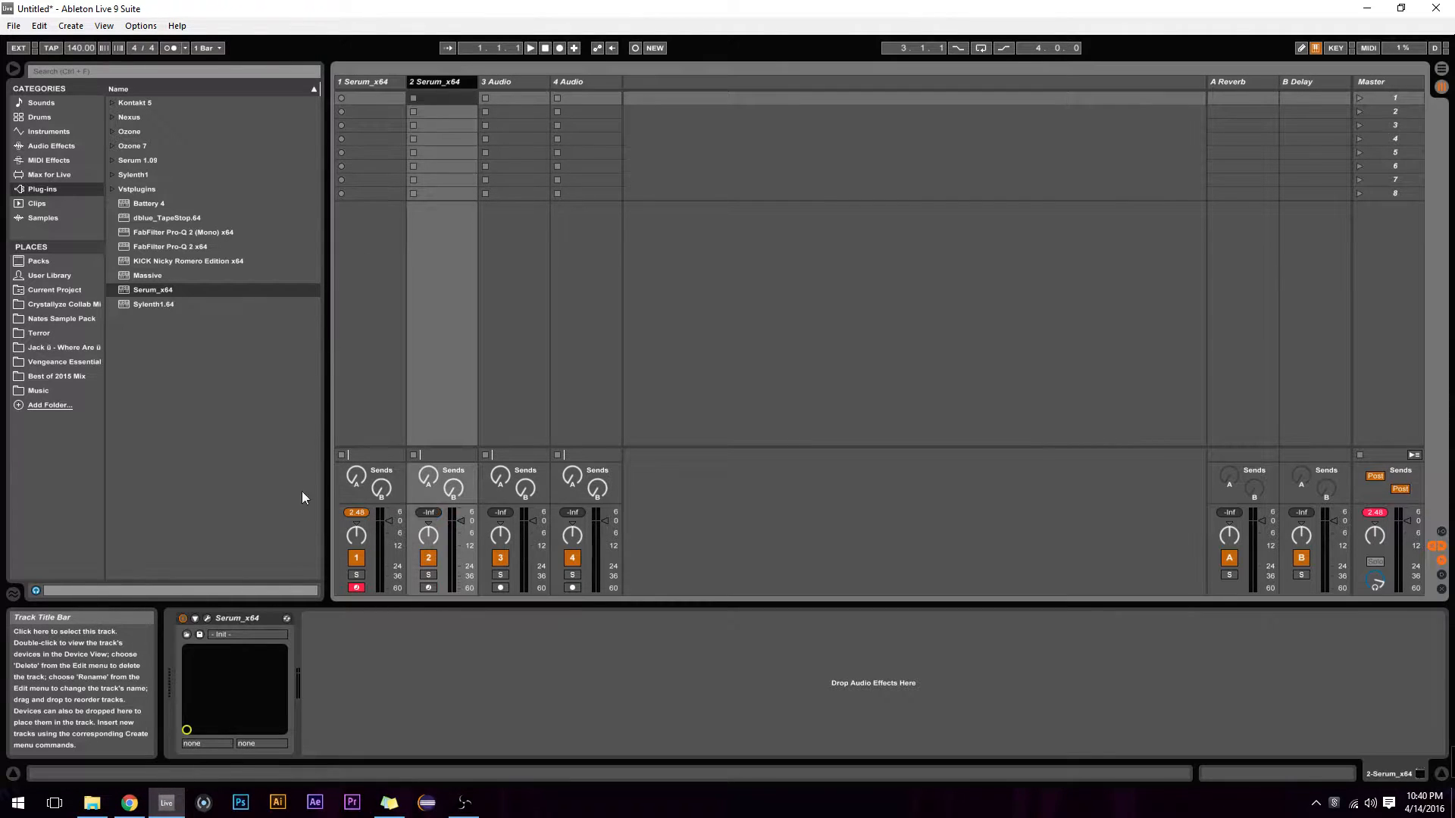
left_click(209, 619)
left_click_drag(635, 56, 756, 39)
left_click(430, 596)
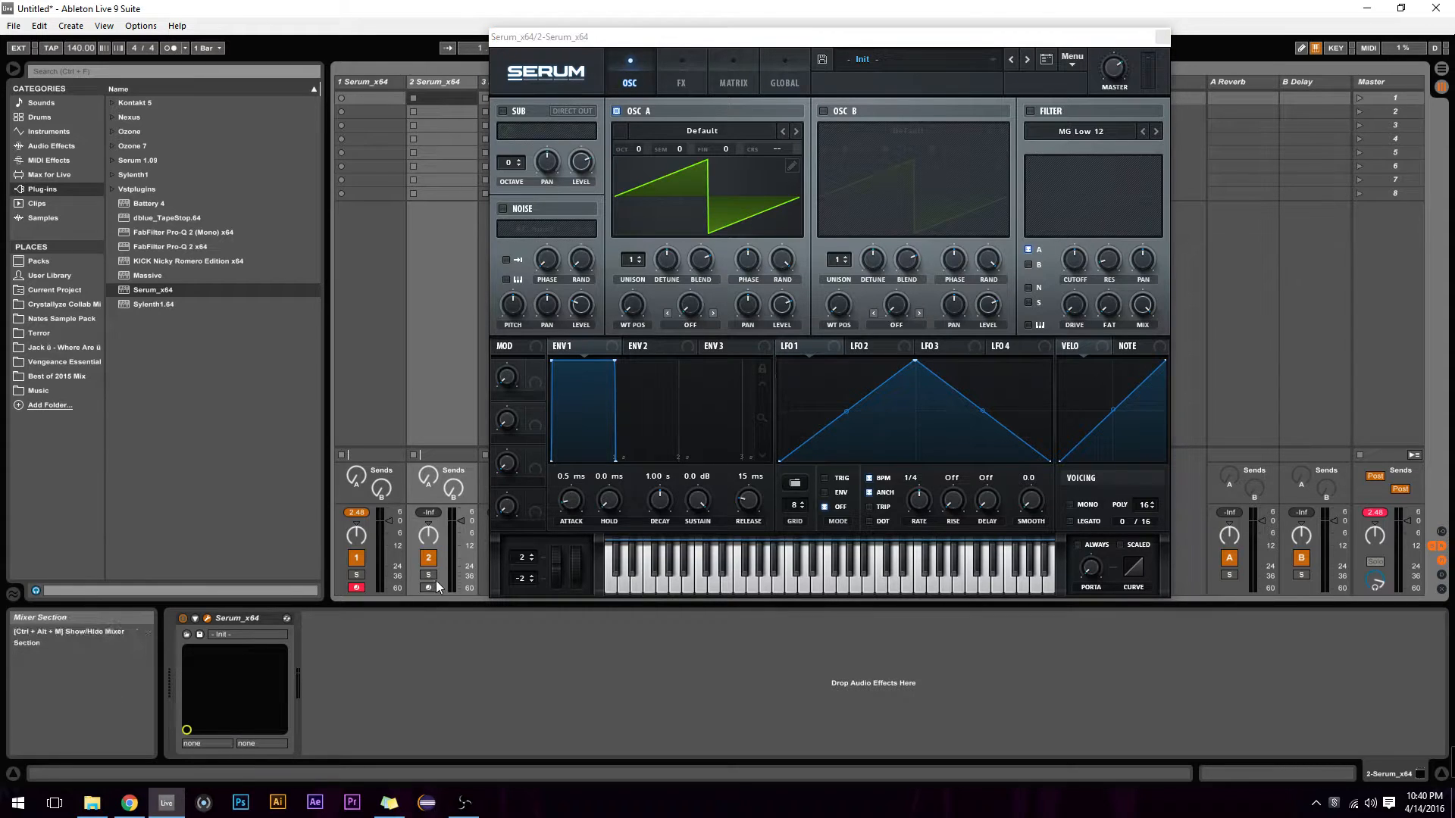
left_click(432, 585)
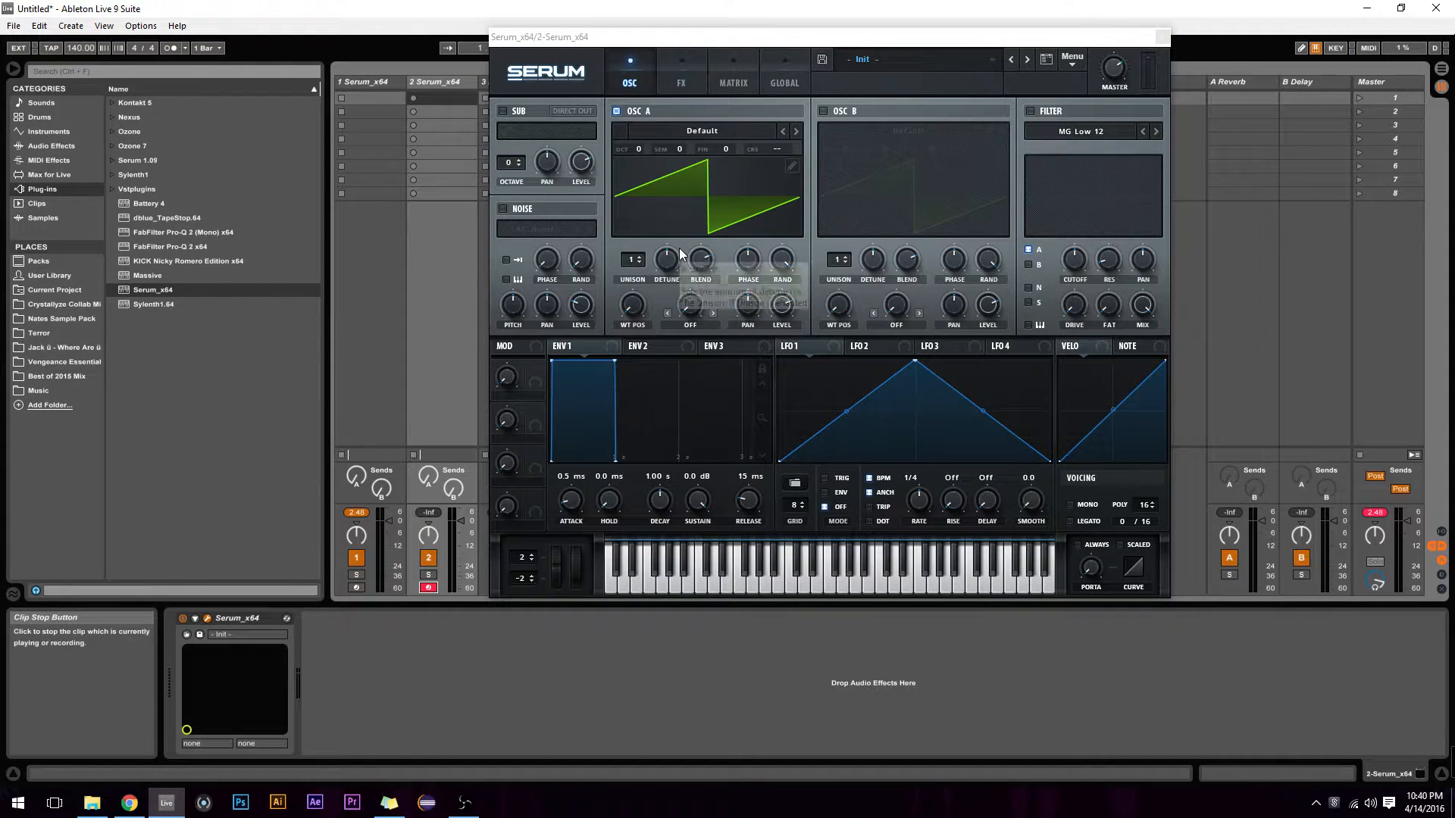
Load the Varule wavetable from Nightmares Wavetables into oscillator A
left_click(733, 134)
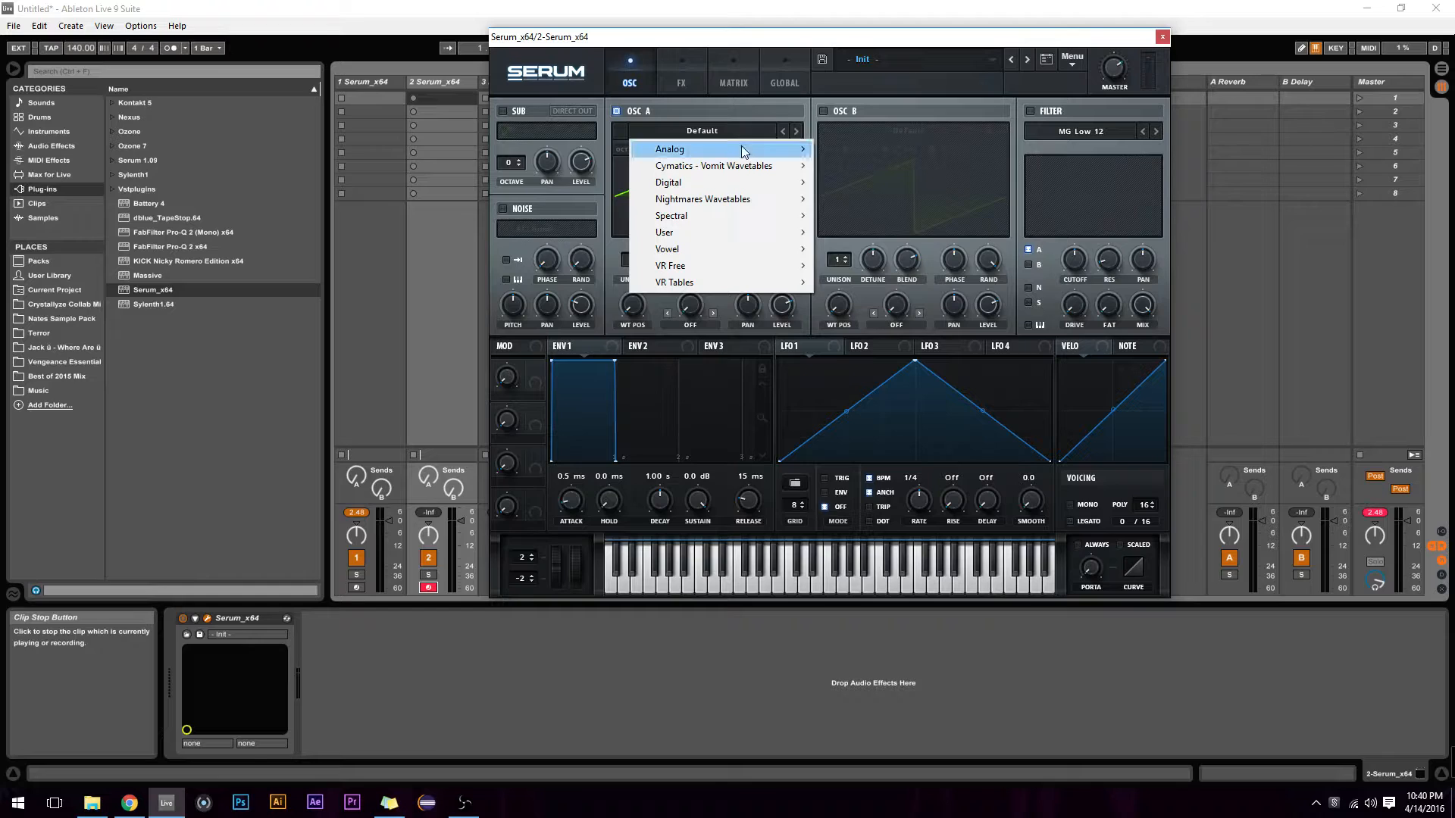
mouse_move(726, 207)
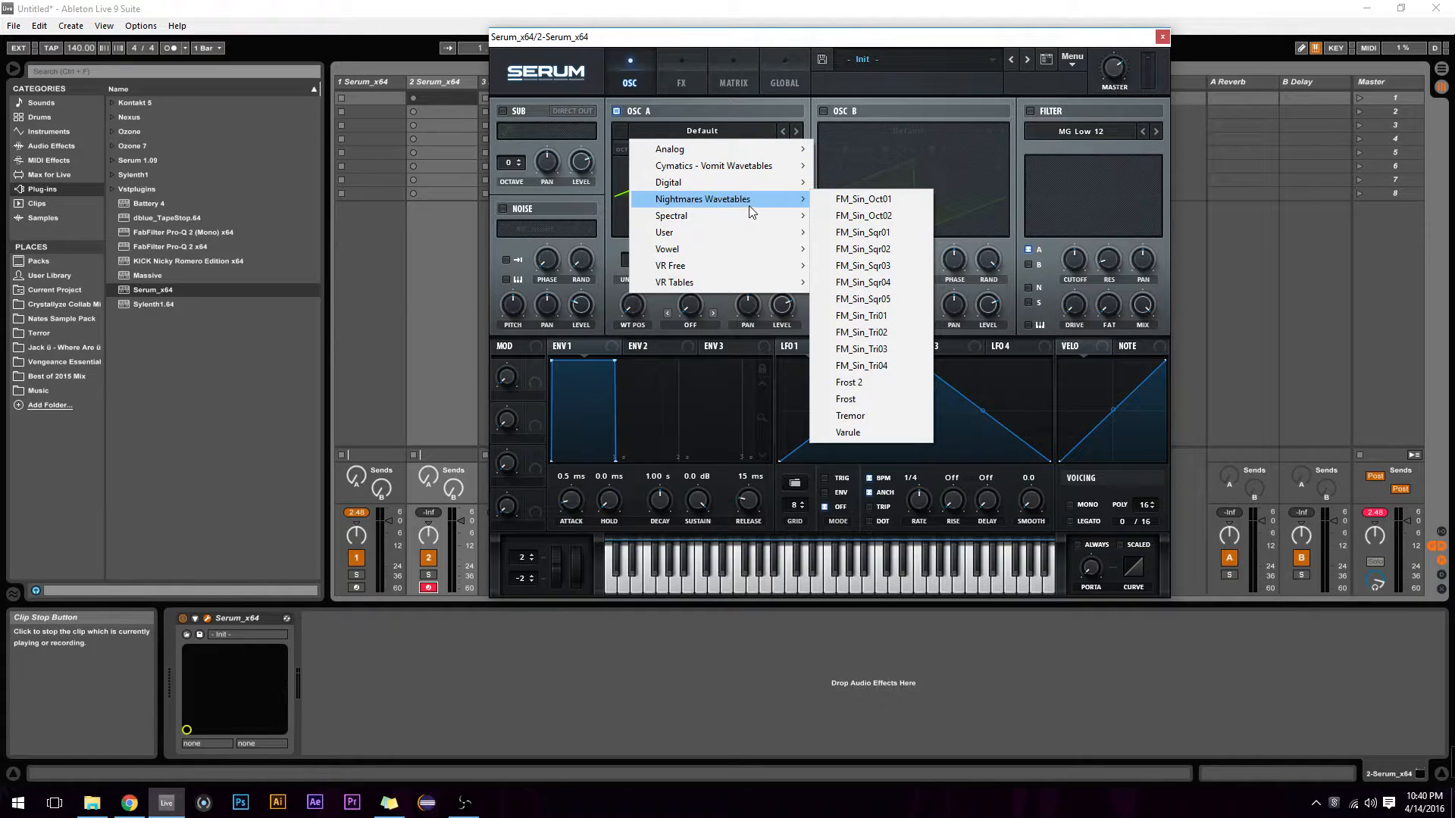
left_click(849, 434)
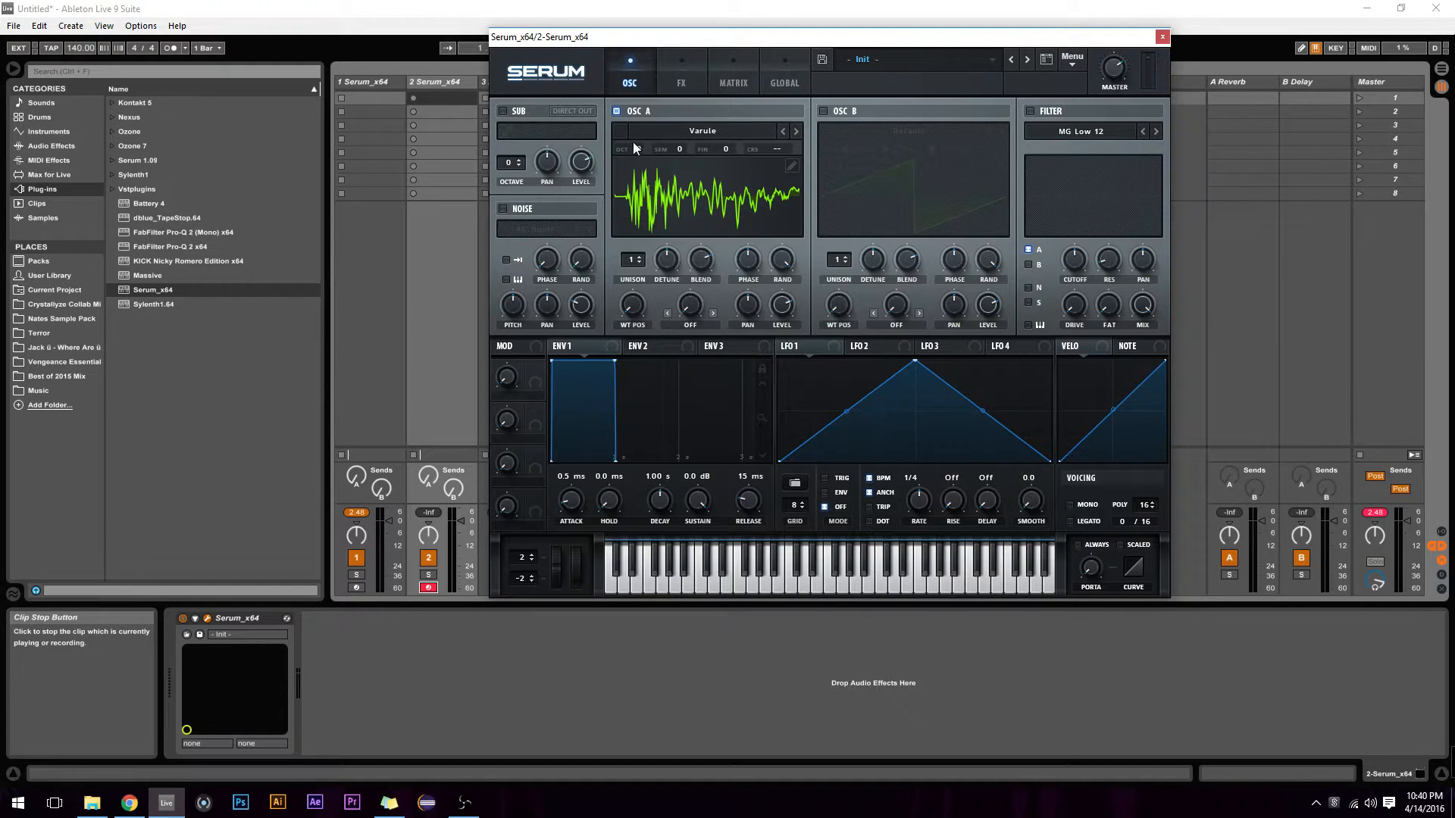
Set oscillator A to octave -2 with 4 unison voices and adjust its detune
left_click_drag(643, 152, 637, 180)
left_click(641, 258)
left_click(641, 257)
left_click(641, 259)
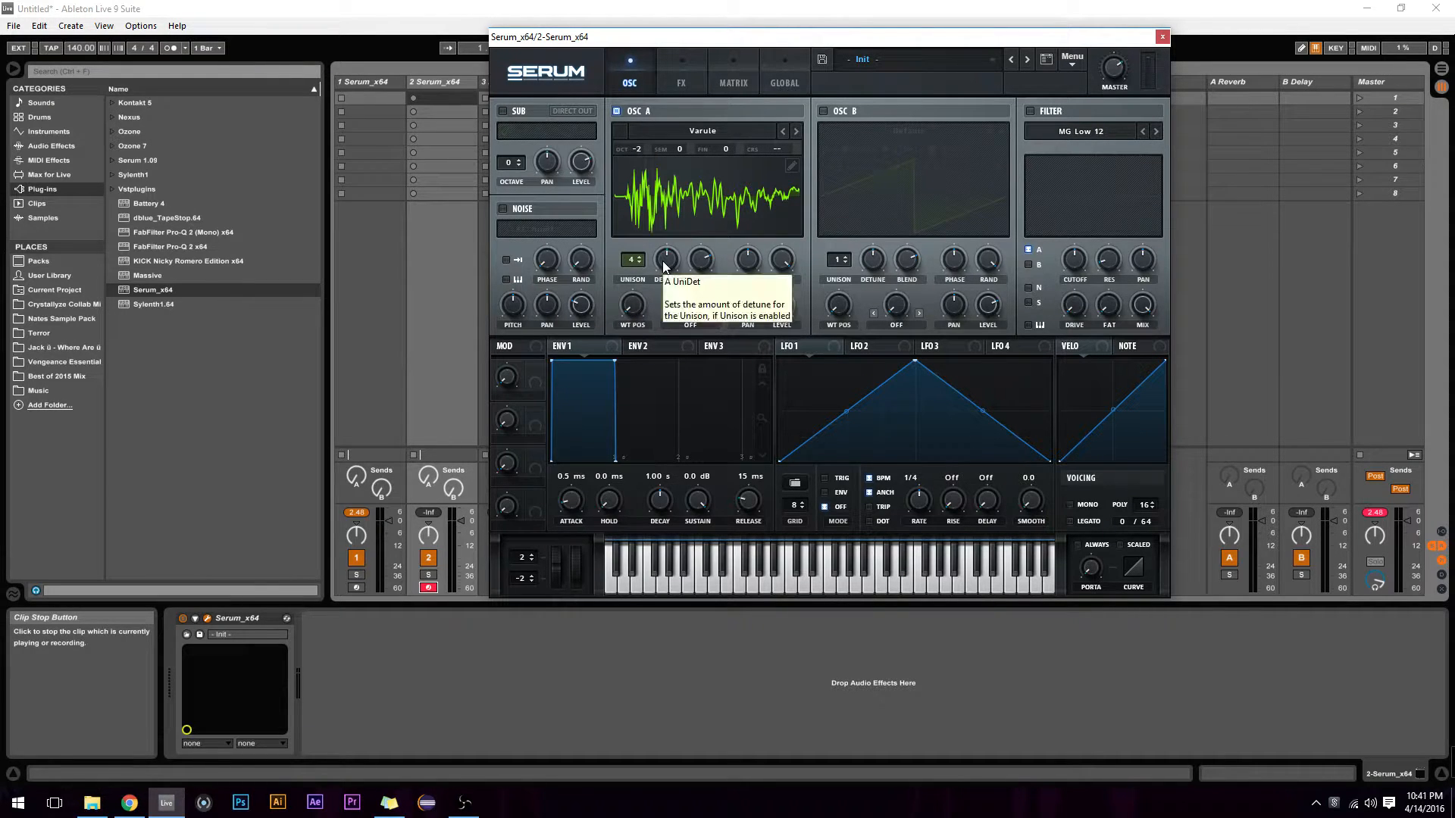
mouse_move(664, 265)
left_mouse_down()
mouse_move(645, 285)
mouse_move(699, 269)
mouse_move(687, 279)
left_mouse_up()
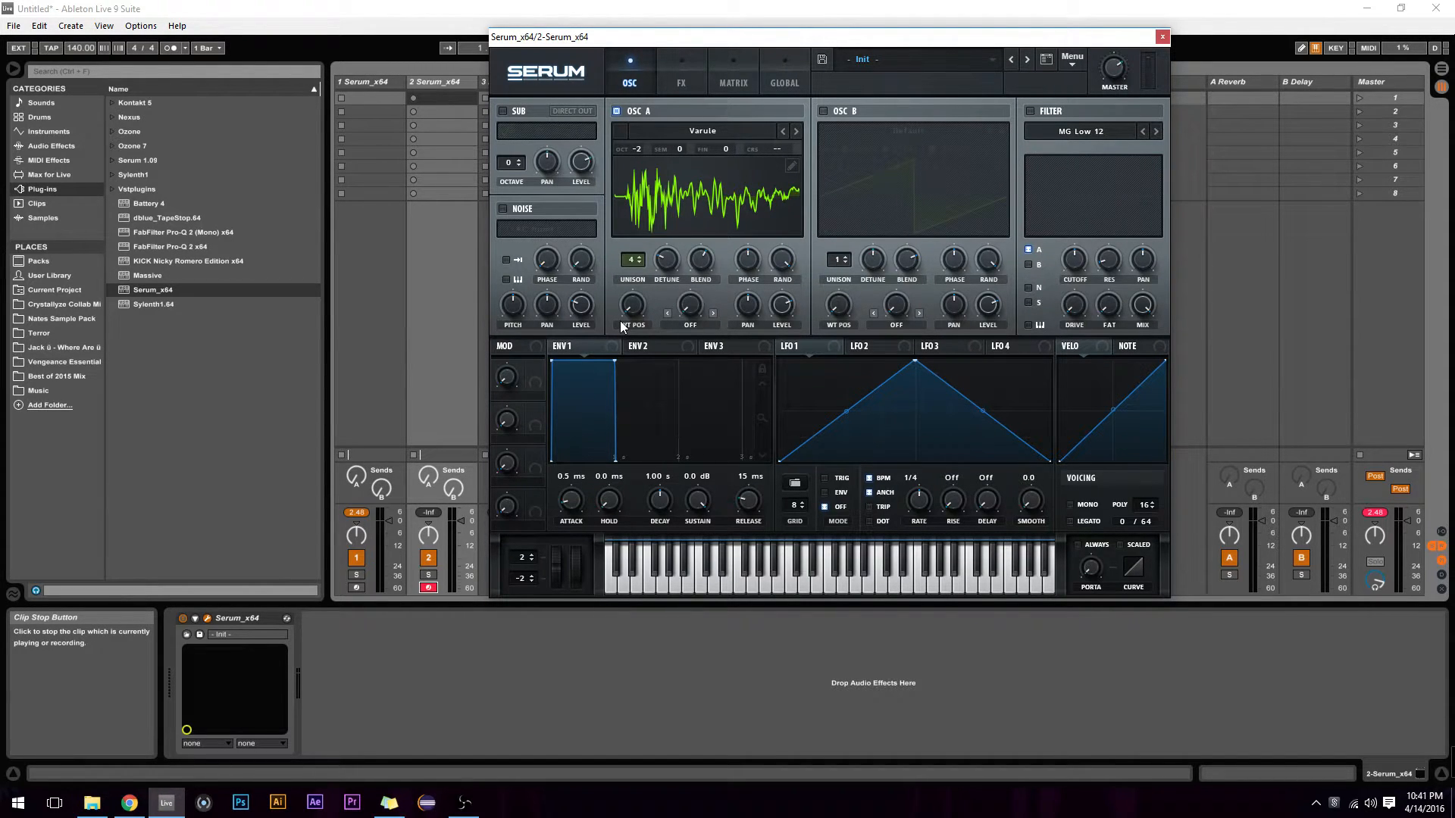
Raise oscillator A's wavetable position to about 56 and reshape LFO 1 into a straight descending ramp
left_click_drag(625, 325, 652, 288)
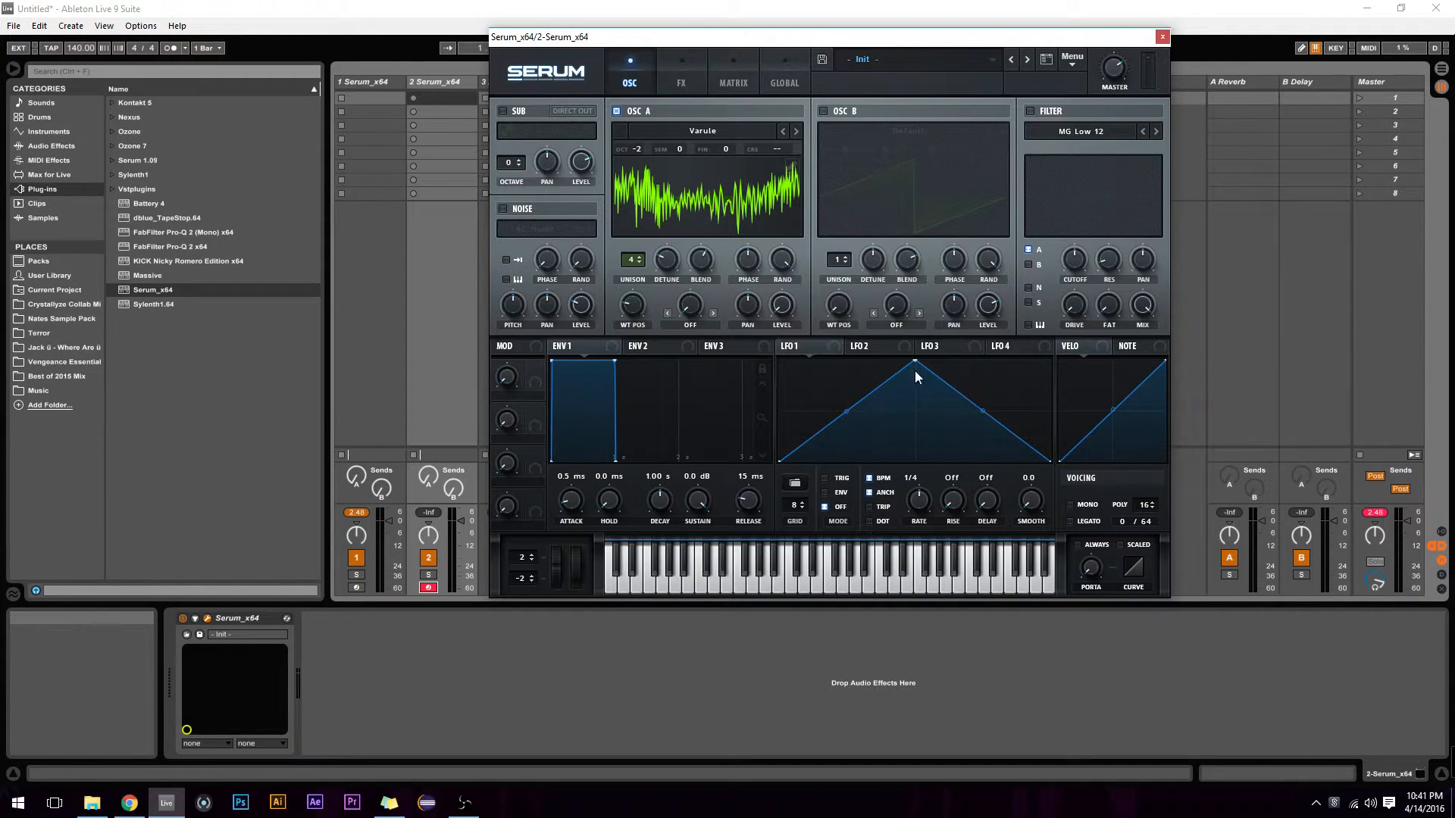
left_click_drag(916, 364, 690, 283)
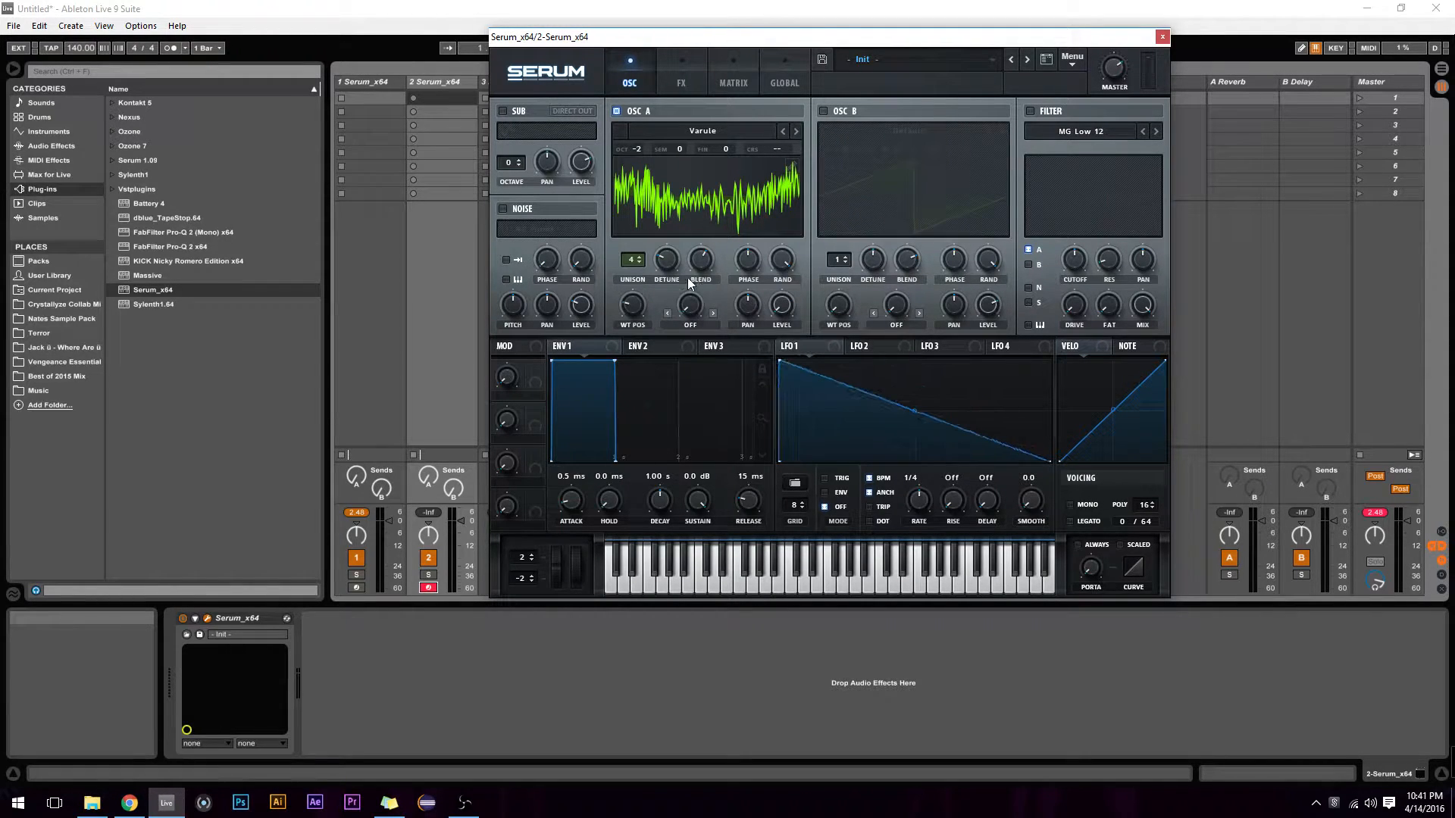
Enable oscillator B with the Spectral wavetable Monster 8 [SL], set to octave -2 and 4 unison voices
left_click(823, 112)
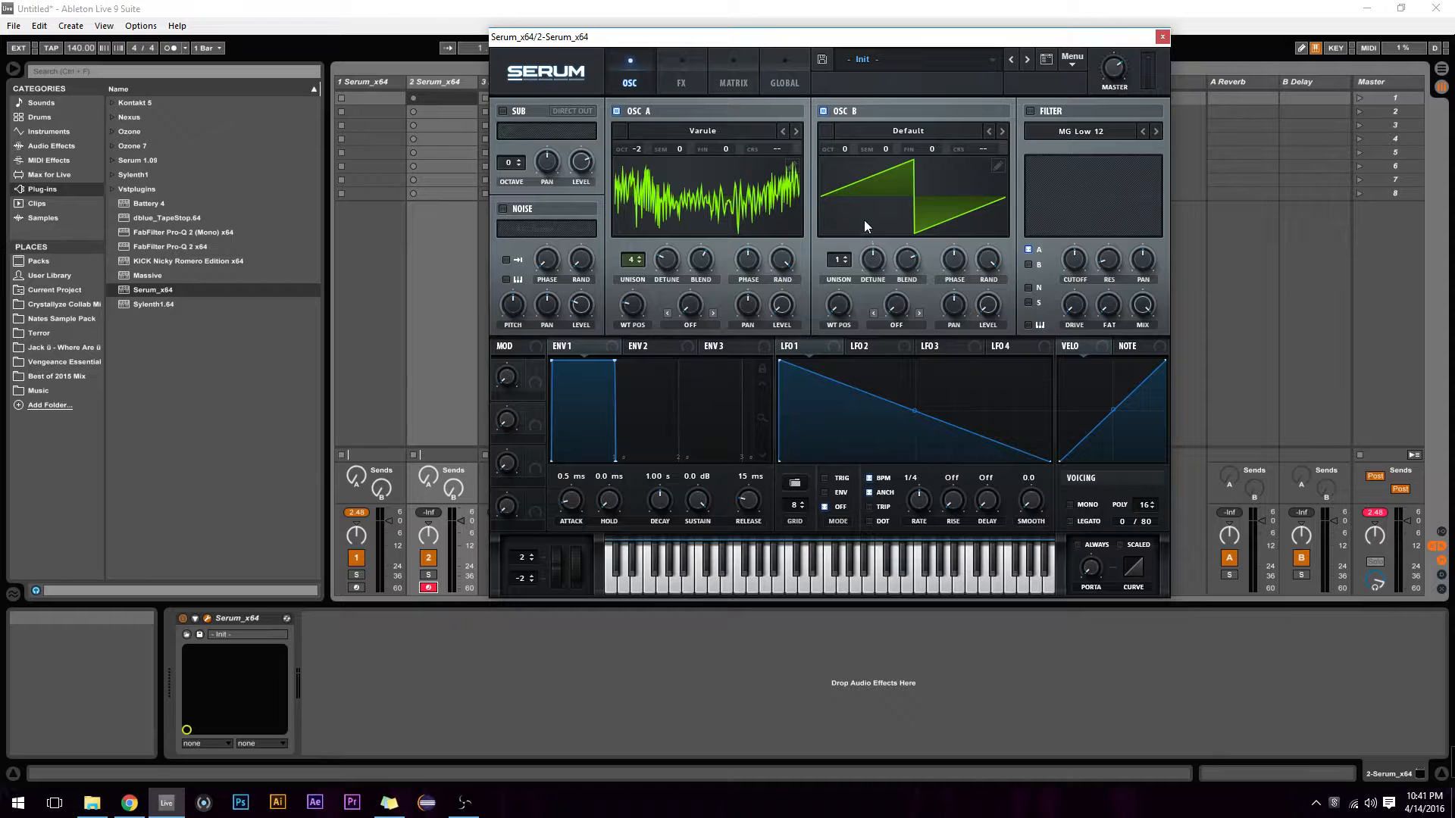
left_click(892, 134)
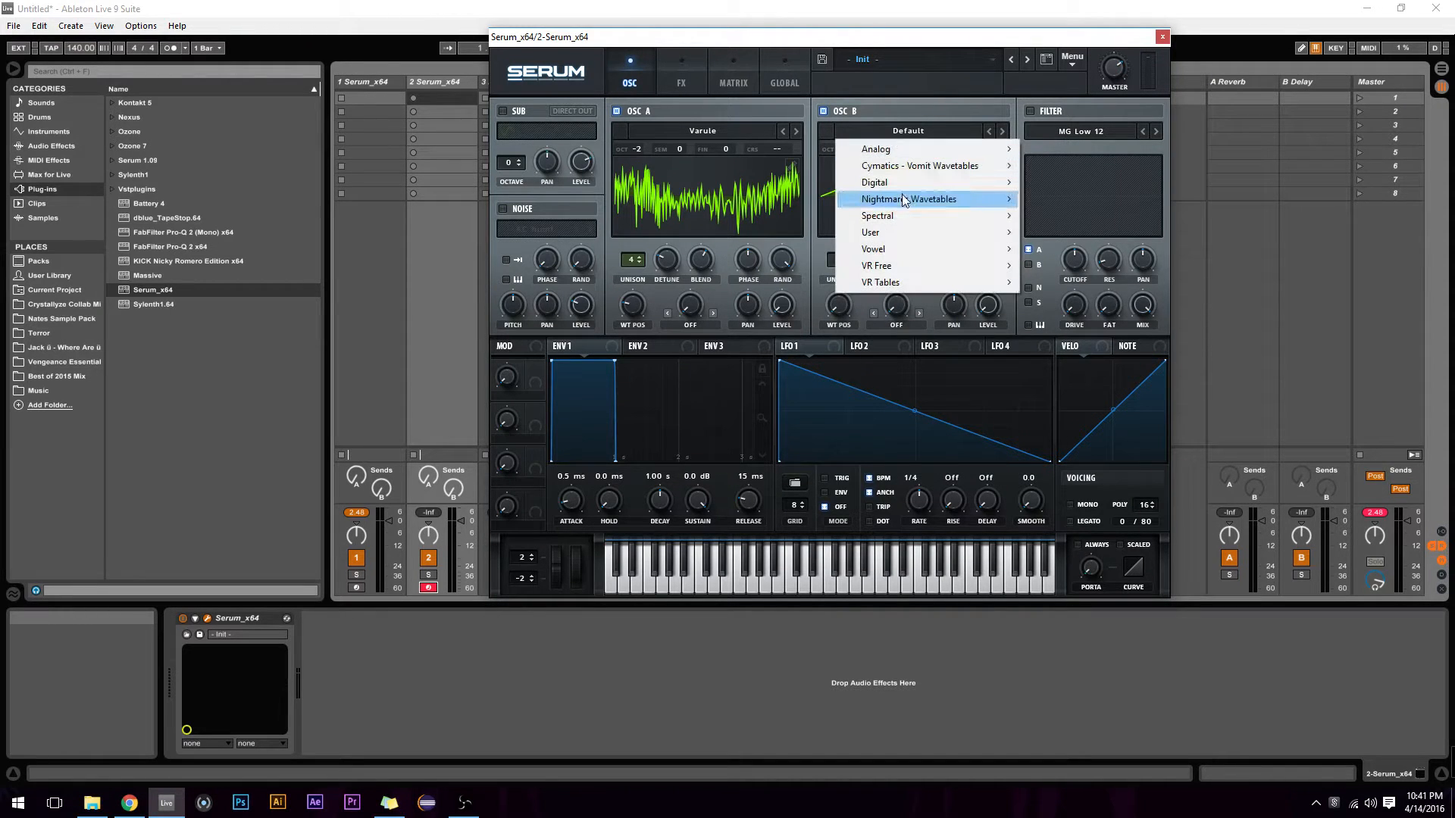
mouse_move(901, 214)
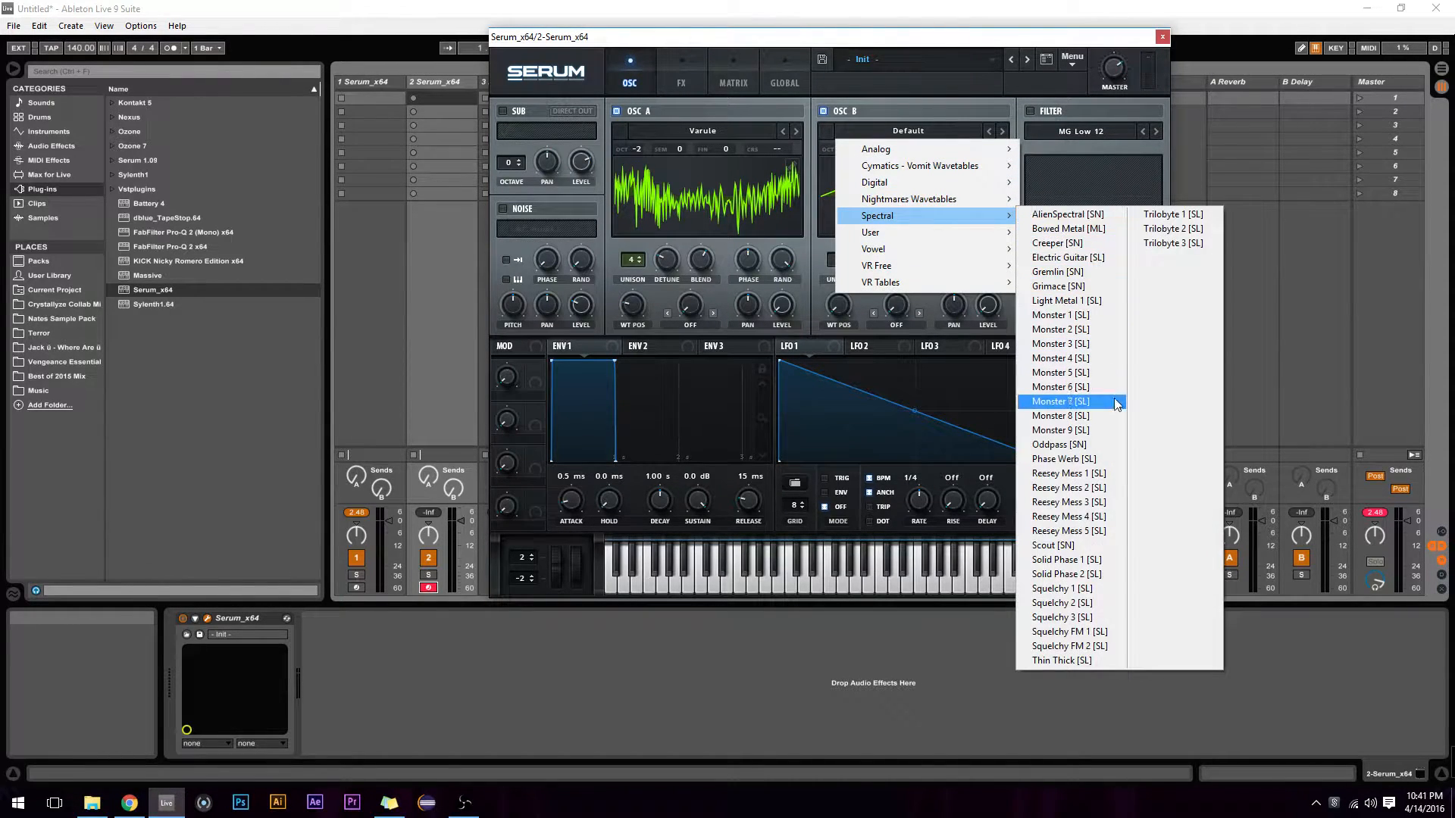
left_click(1061, 415)
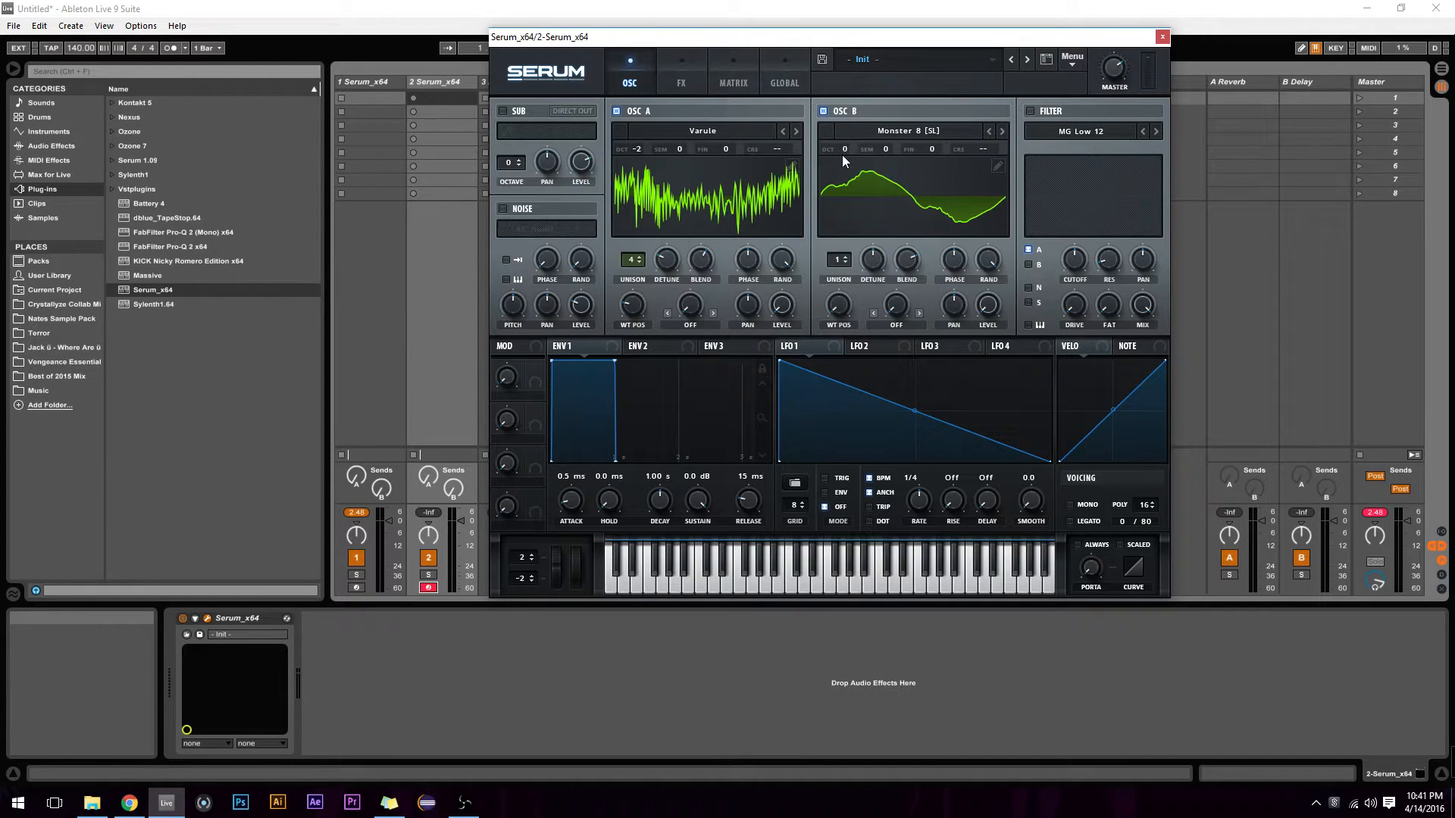
left_click_drag(849, 161, 846, 194)
left_click_drag(838, 265, 905, 277)
Modulate oscillator A's level with LFO 1, bowing the LFO ramp upward and using Trig mode
left_click_drag(807, 358, 776, 306)
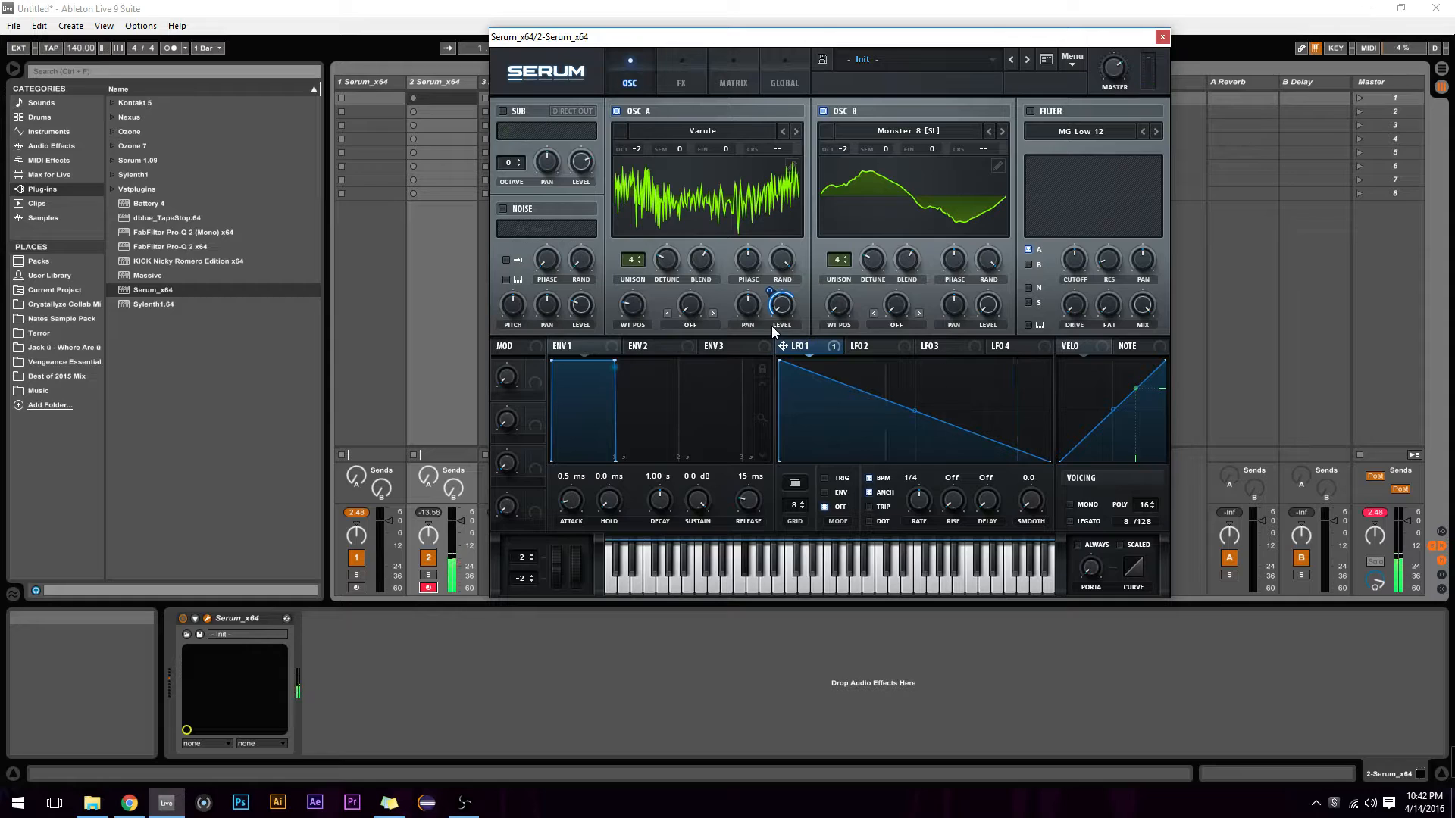
left_click_drag(914, 411, 914, 388)
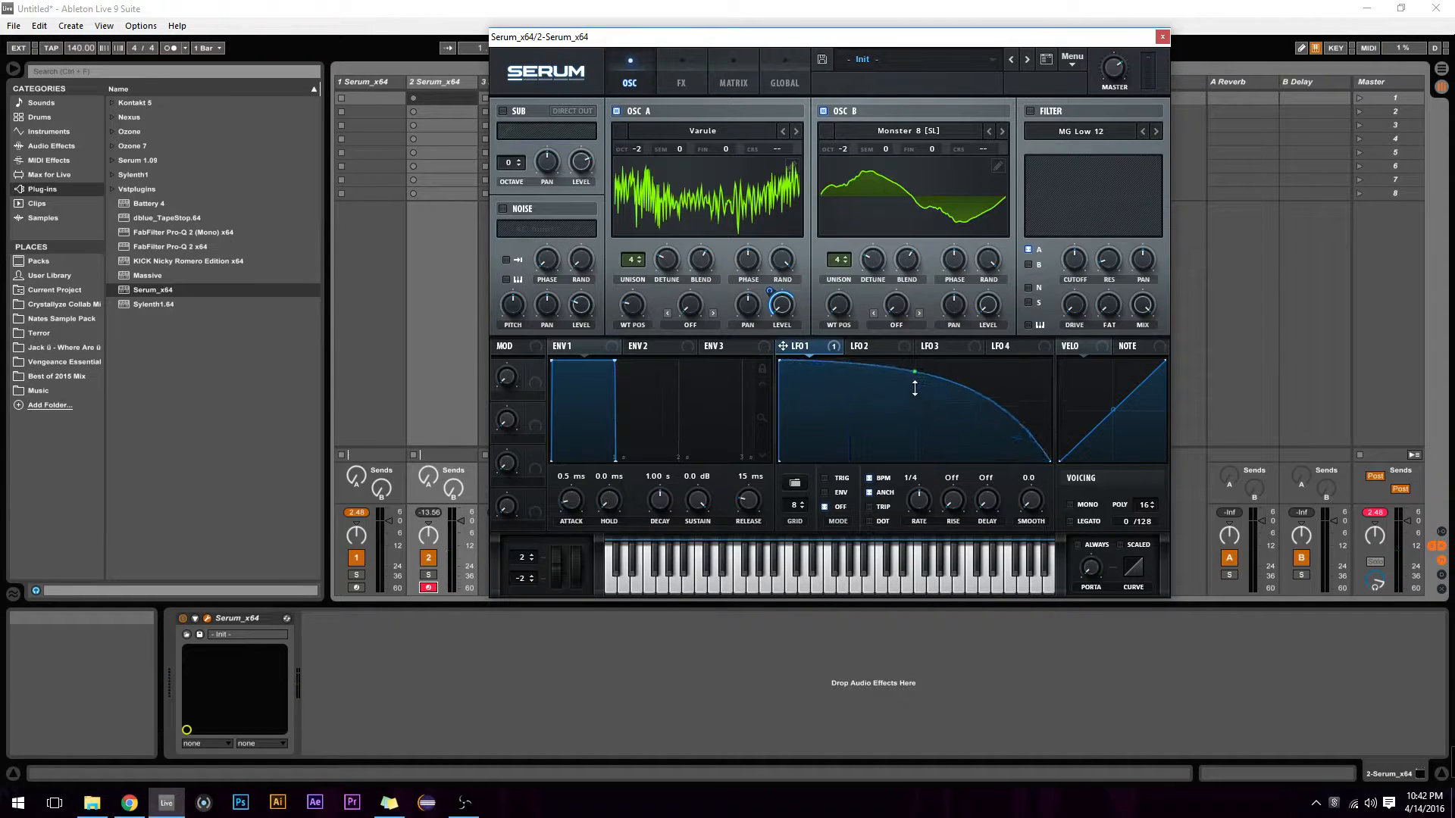
left_click(824, 478)
Enable the Hyper/Dimension and Tube distortion effects and raise the distortion drive
left_click(682, 78)
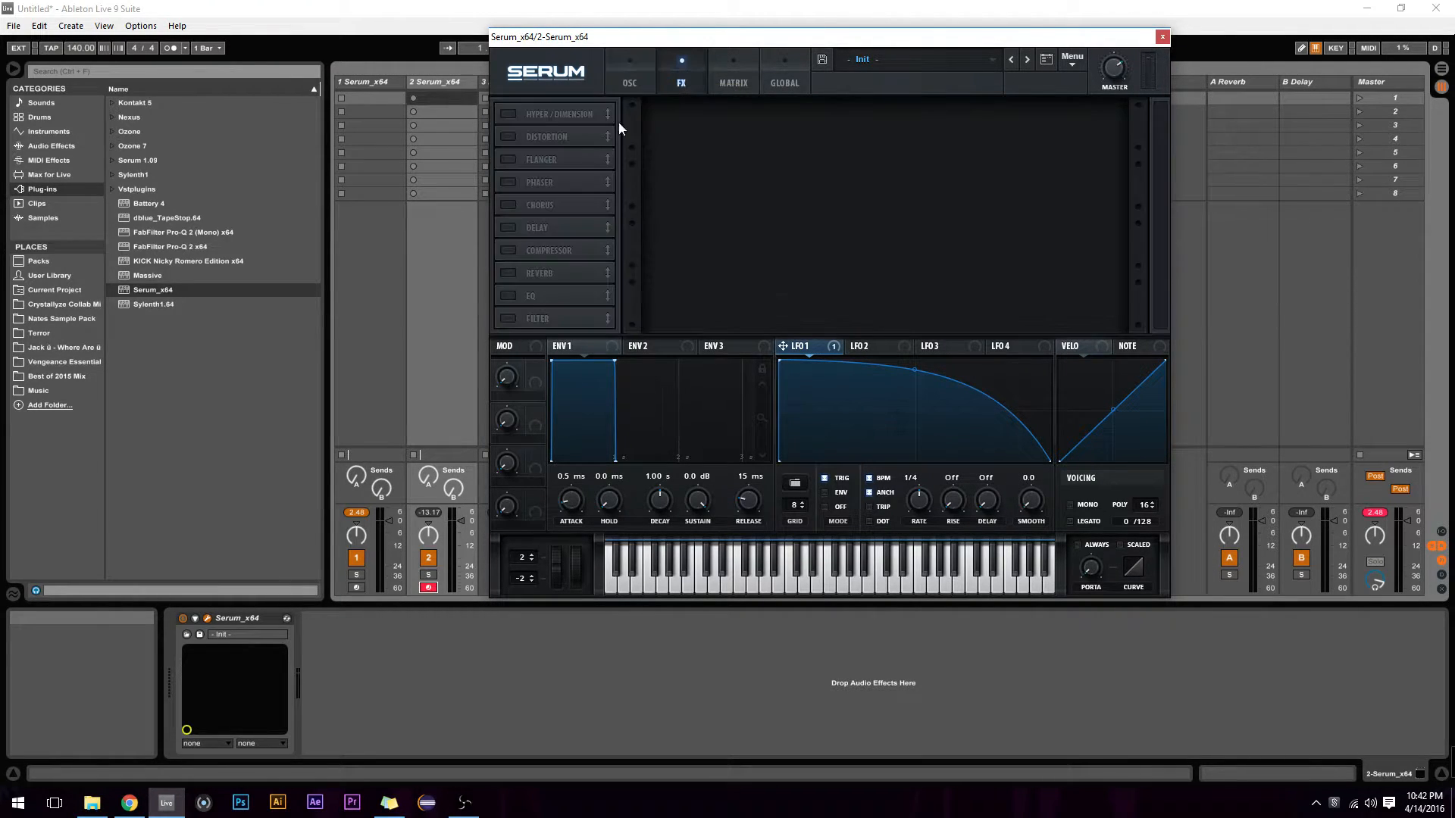
left_click(500, 118)
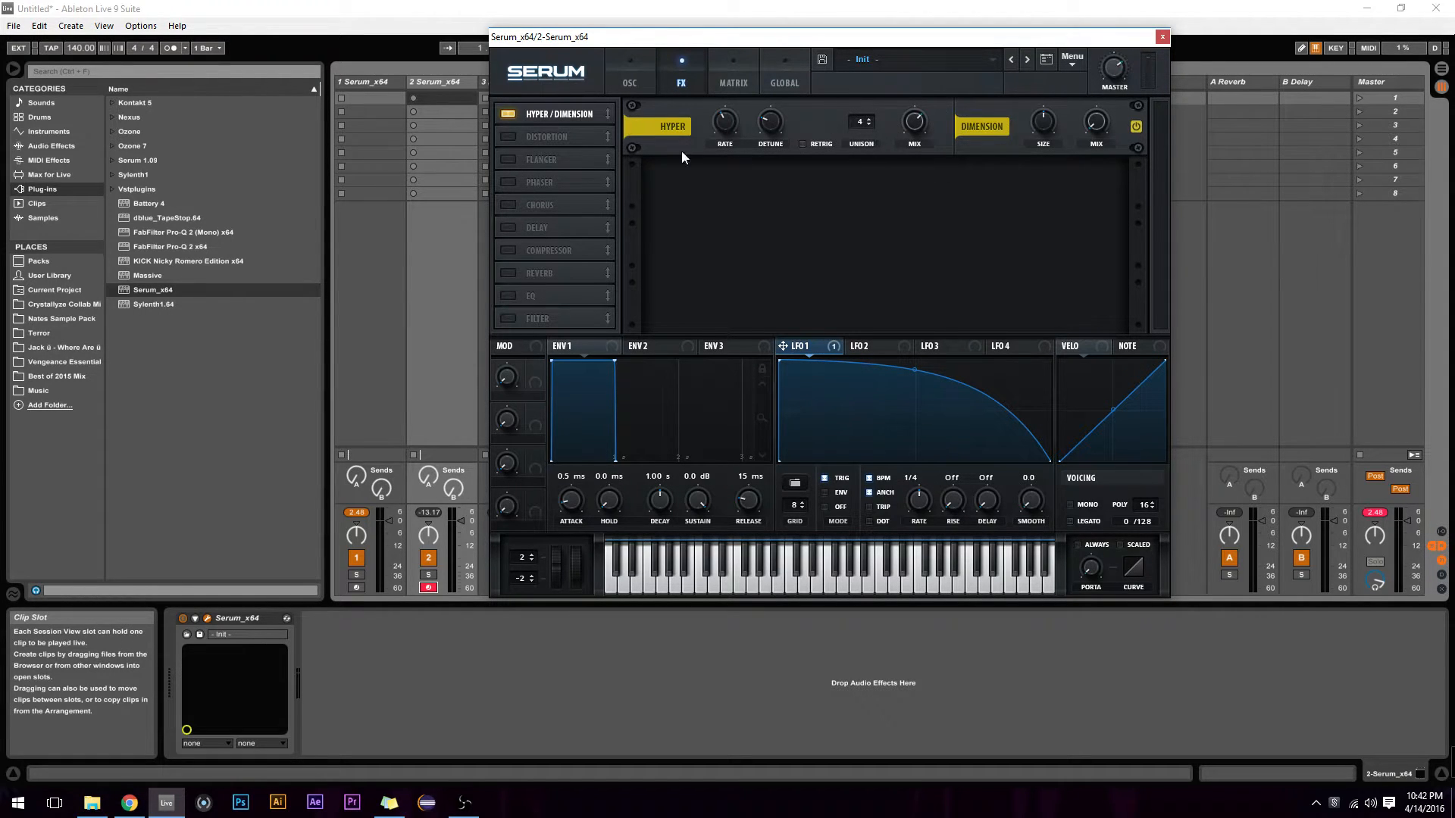
left_click(508, 137)
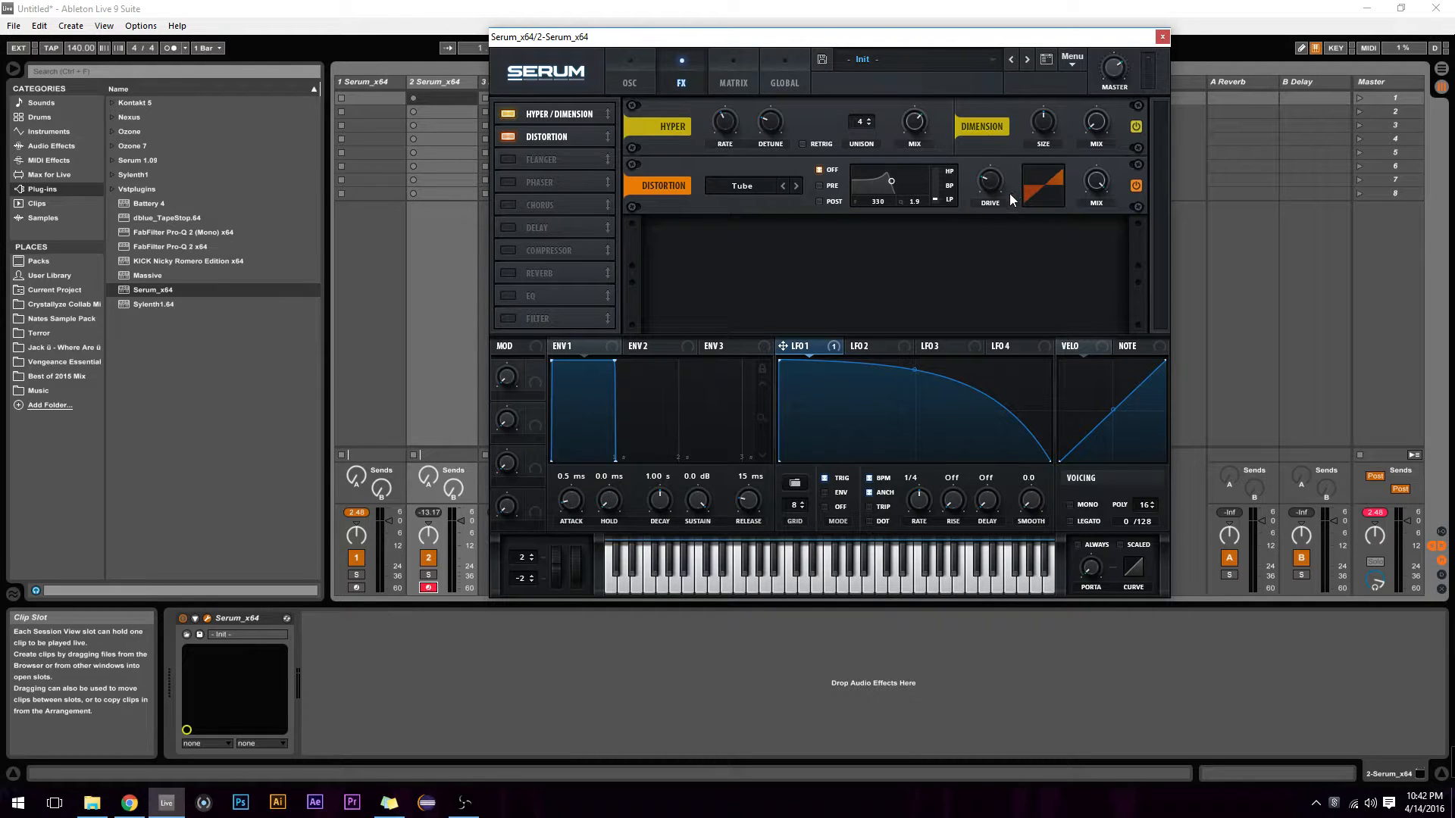
mouse_move(990, 188)
left_click_drag(989, 180, 992, 130)
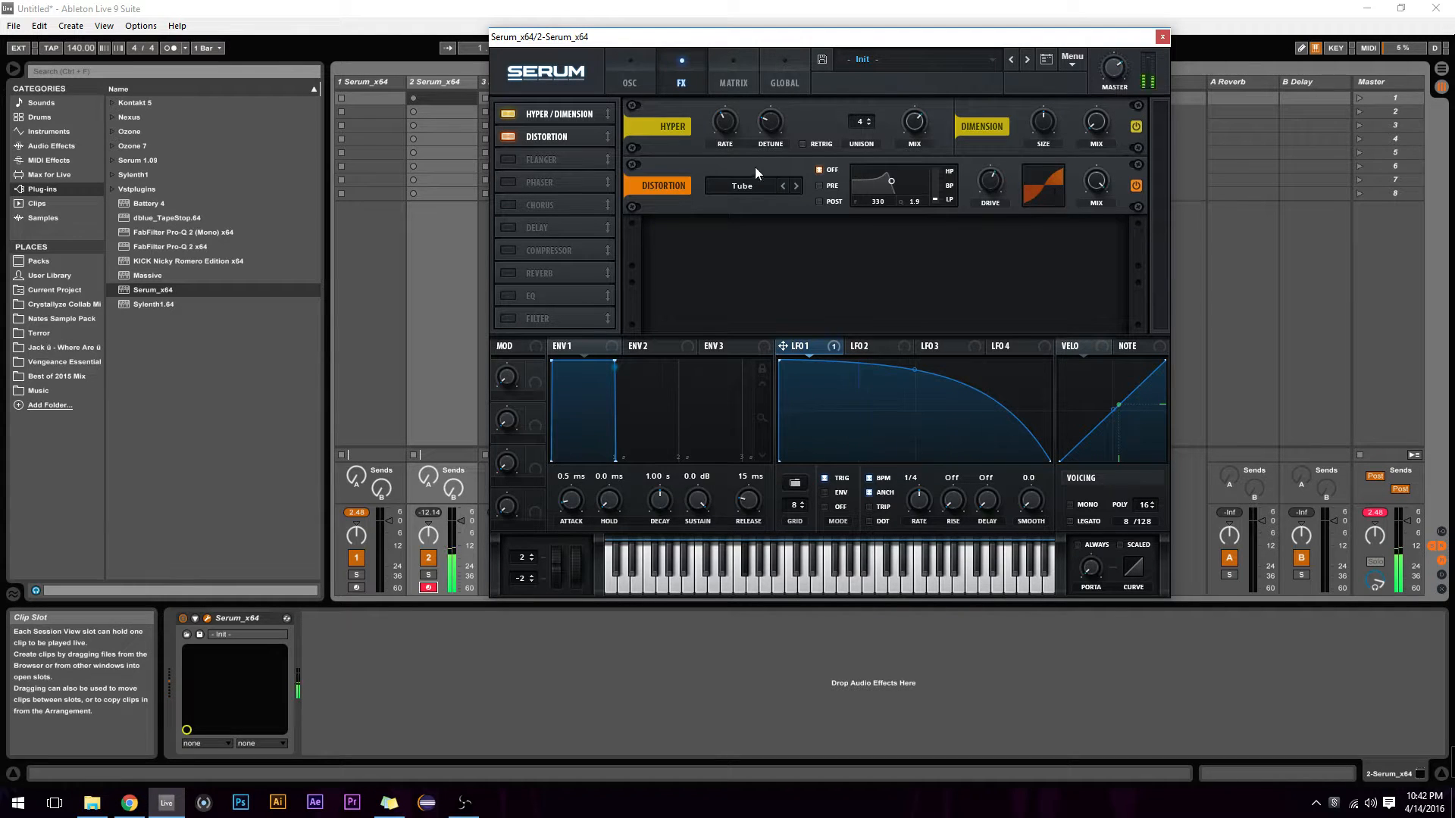
Enable the phaser, lower its rate to the minimum and assign LFO 1 to its frequency
left_click(506, 182)
left_click_drag(729, 258, 726, 335)
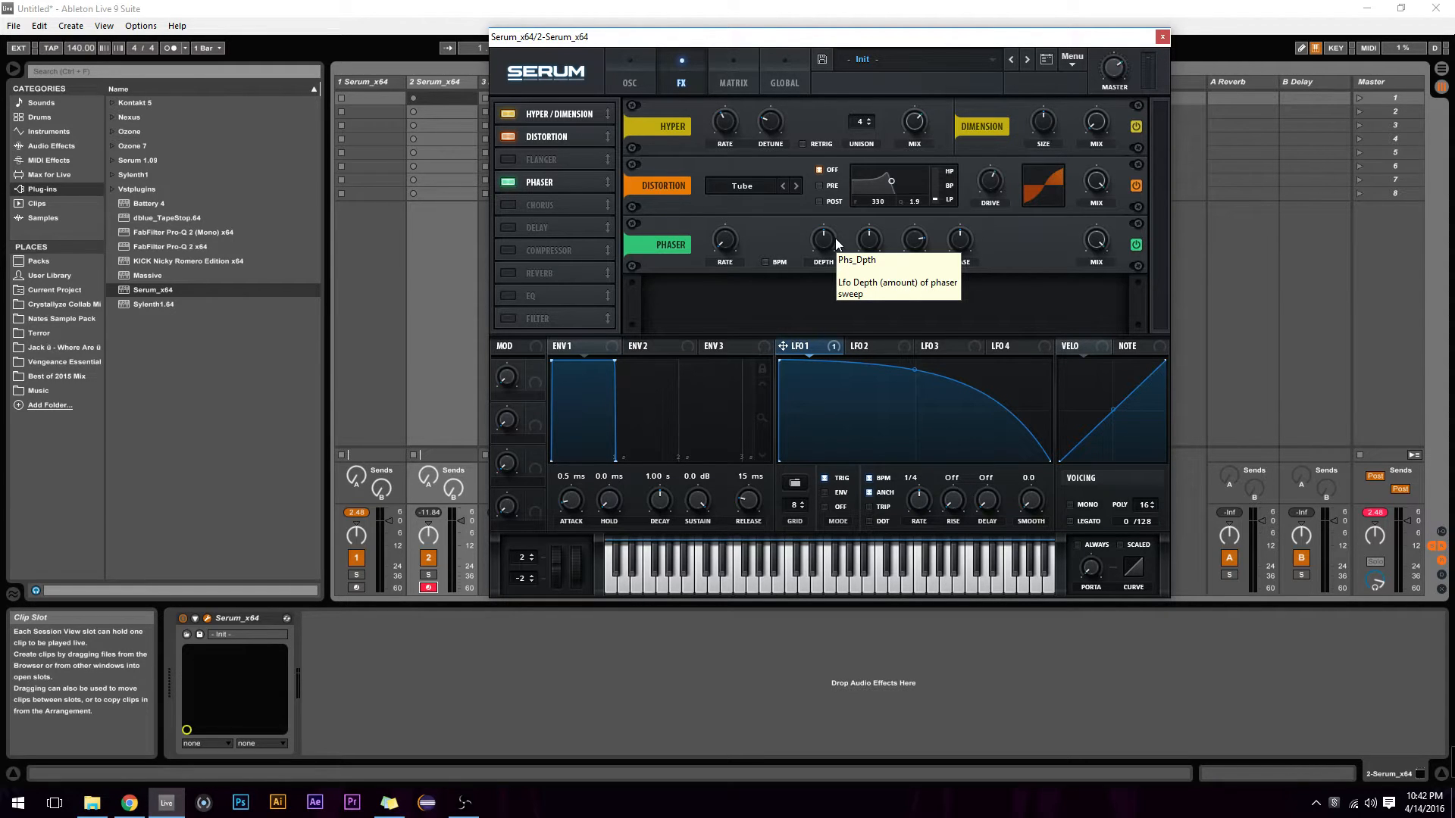
left_click(877, 245)
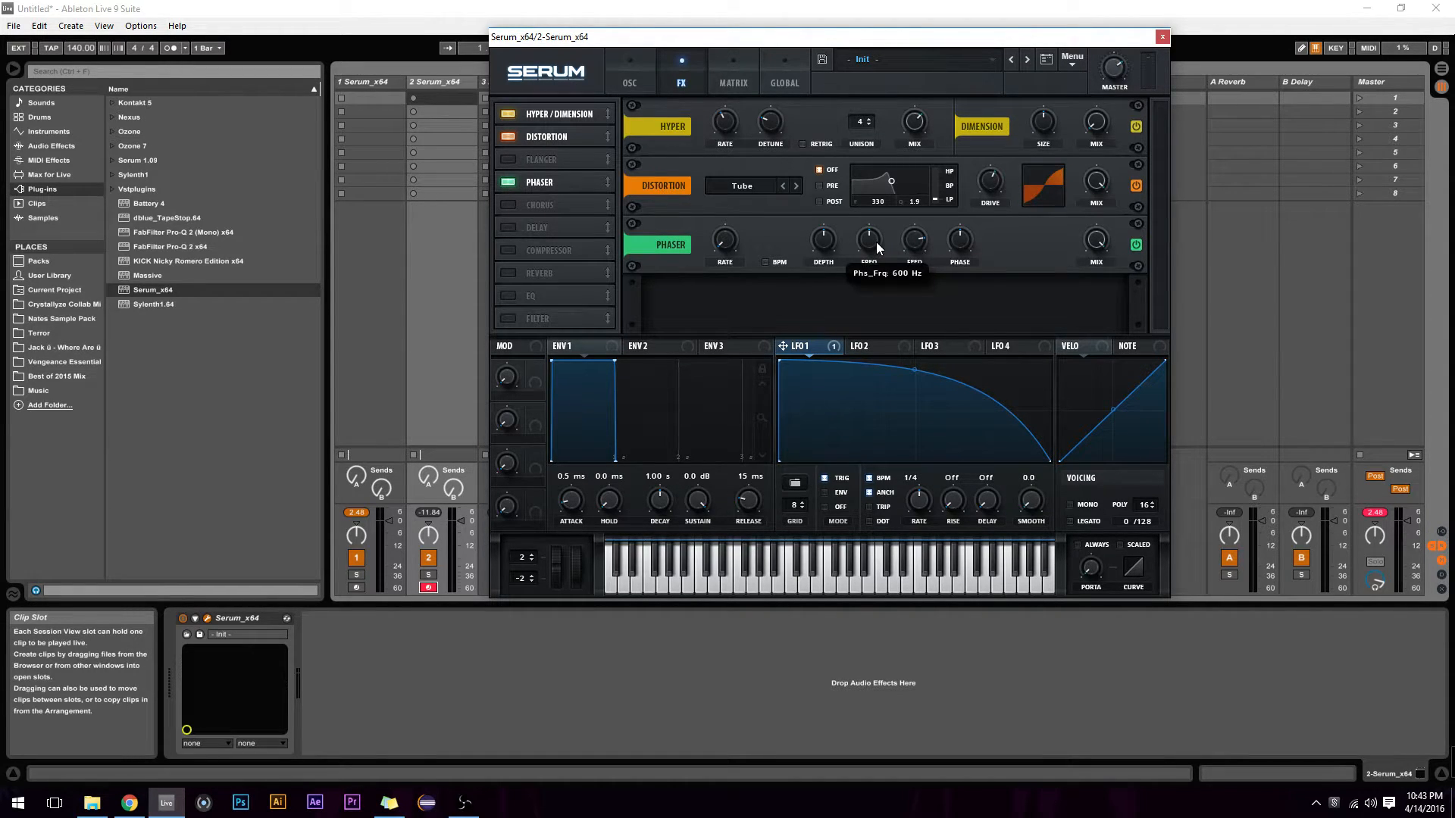
mouse_move(875, 234)
left_mouse_down()
mouse_move(880, 221)
mouse_move(872, 243)
mouse_move(858, 235)
left_mouse_up()
Check the phaser's modulation routing, increase LFO 1's amount on the phaser frequency and adjust the phaser mix
left_click(732, 61)
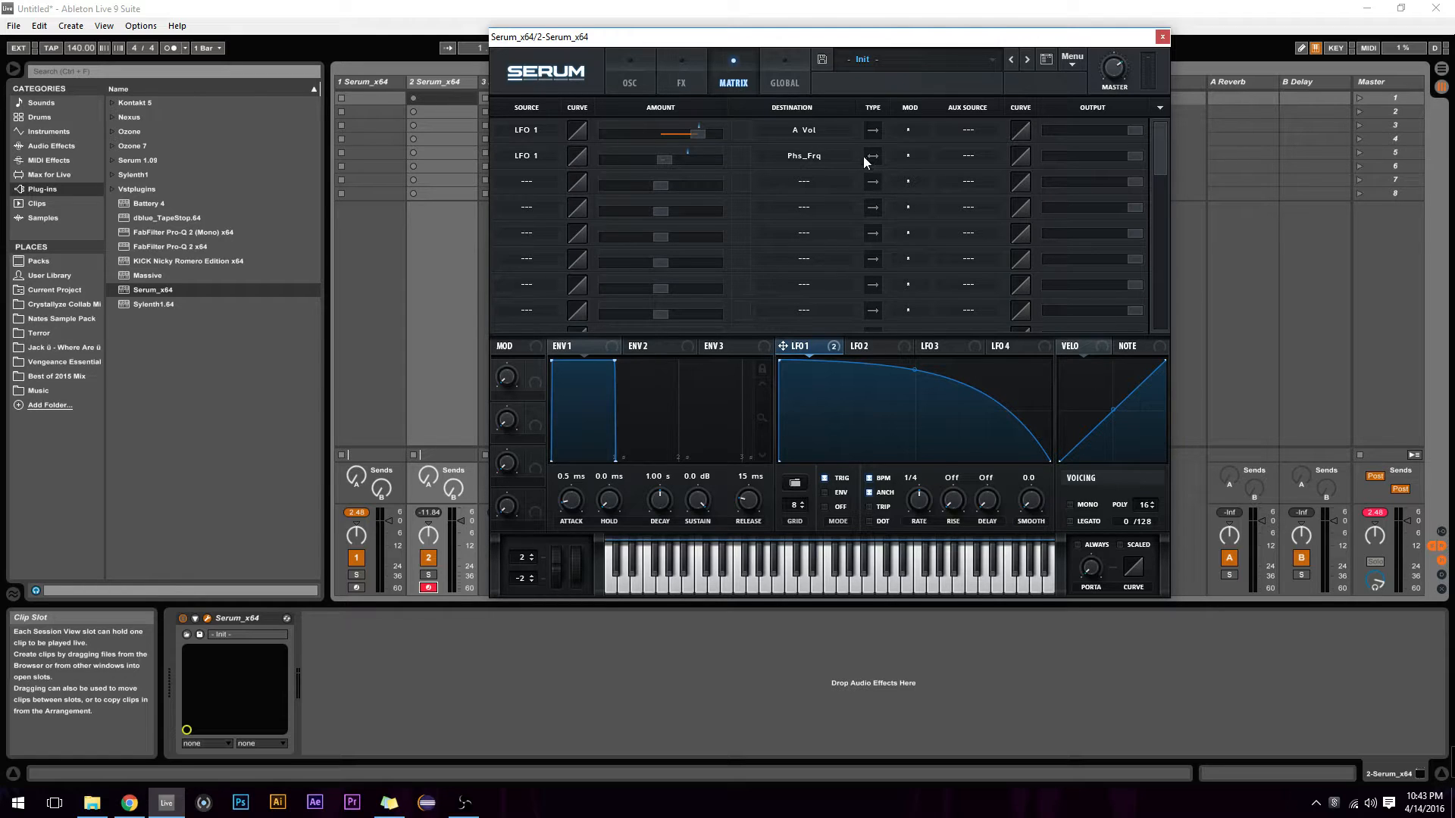
left_click(676, 80)
left_click_drag(854, 226, 856, 206)
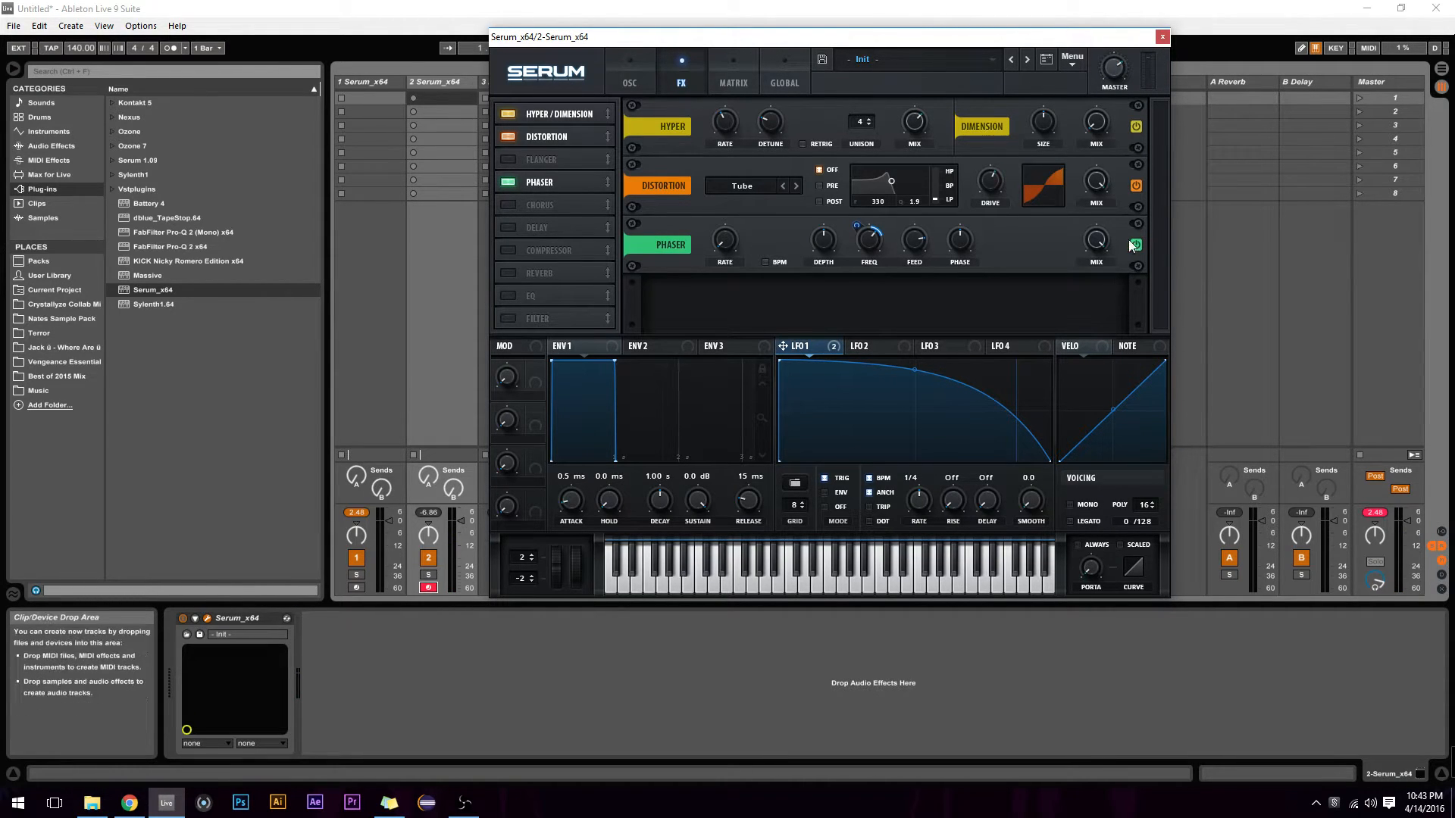
left_click_drag(1098, 246, 1100, 273)
Enable the EQ, move it ahead of the compressor and set both of its bands to the peak shape
left_click(507, 296)
left_click_drag(547, 299, 547, 241)
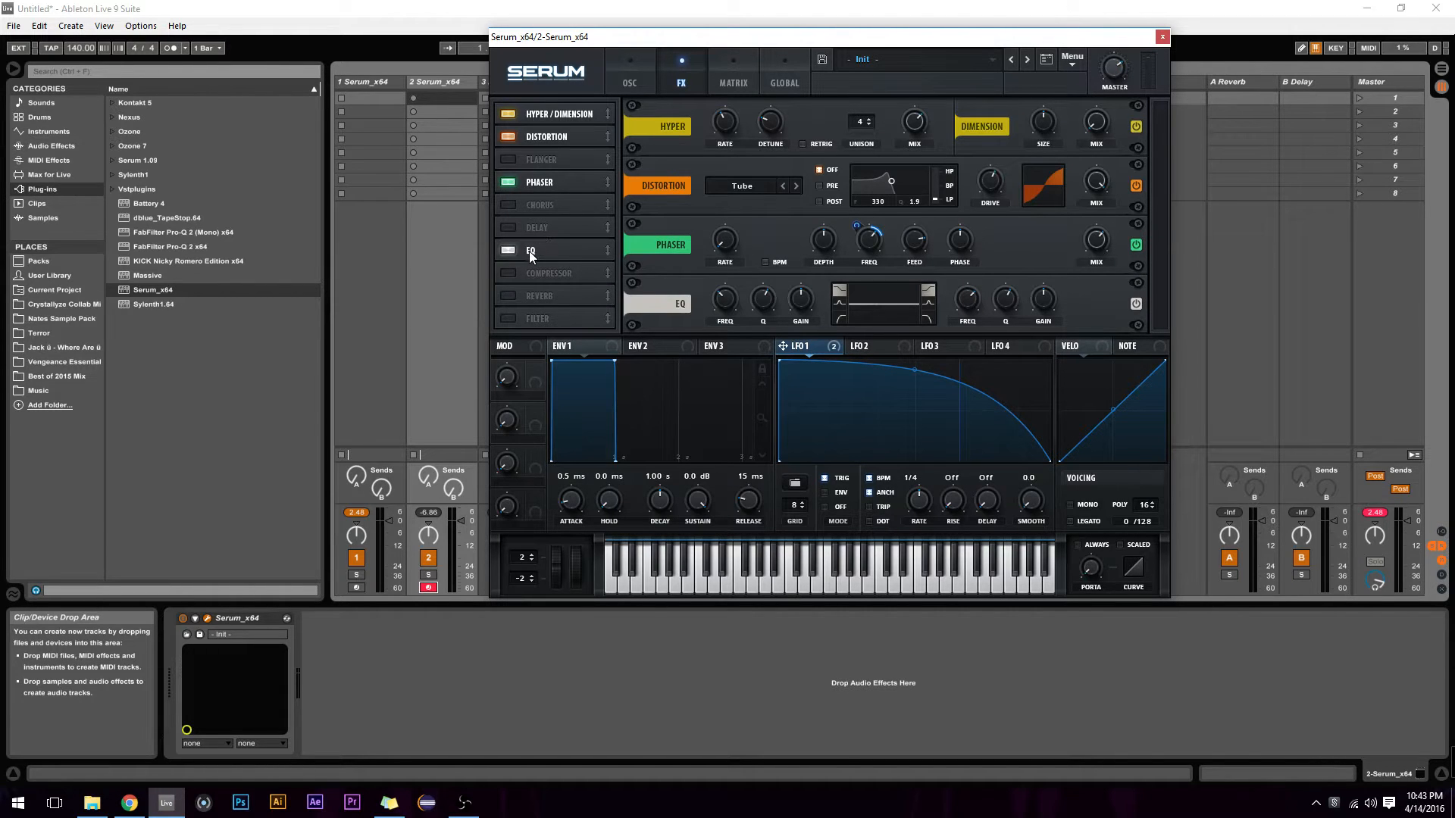
left_click(839, 307)
left_click(930, 308)
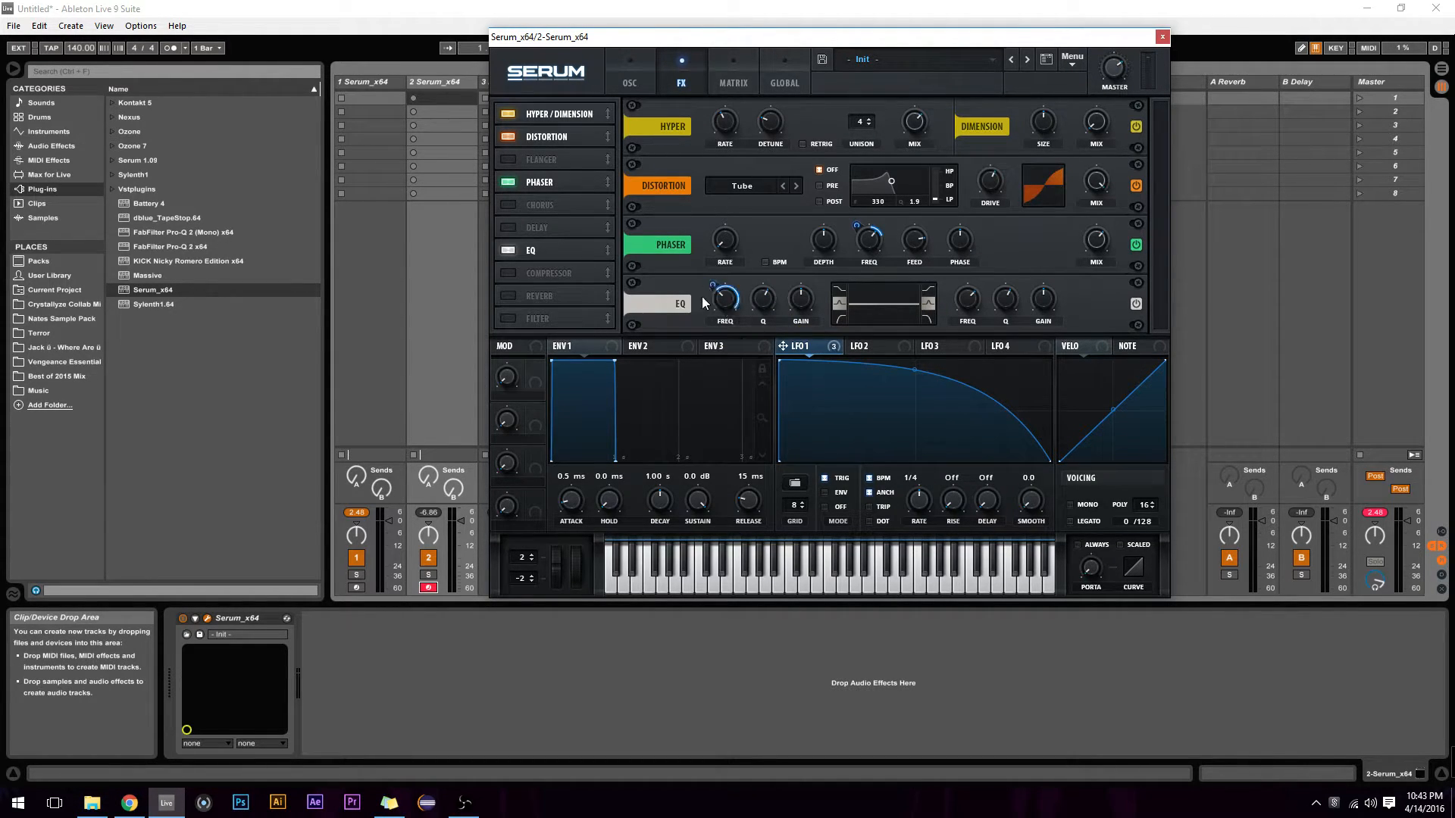
Modulate both EQ band frequencies with LFO 1 and boost the gain of the peaks
left_click_drag(715, 284, 701, 311)
left_click_drag(801, 297, 807, 258)
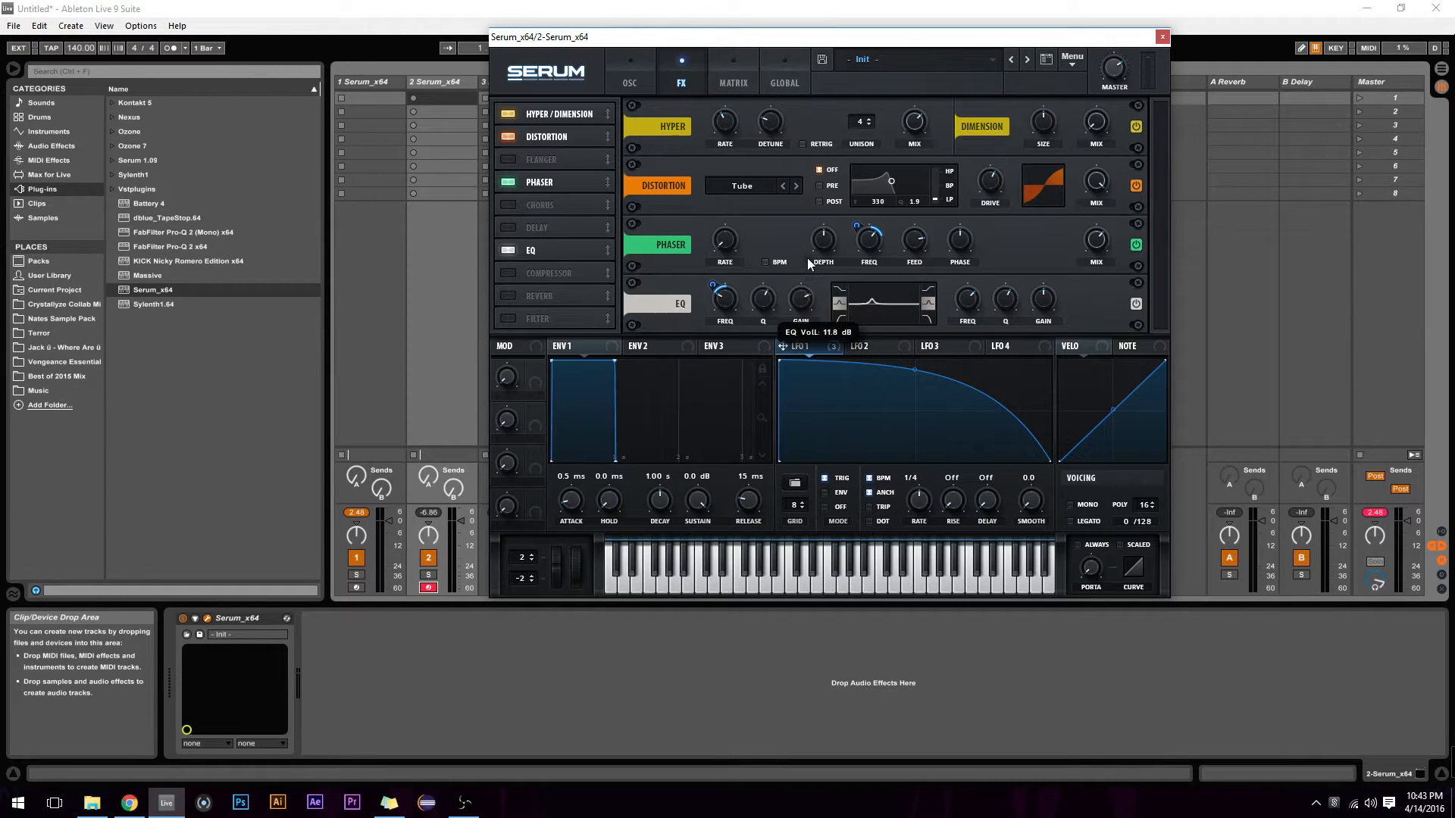
left_click_drag(767, 304, 797, 287)
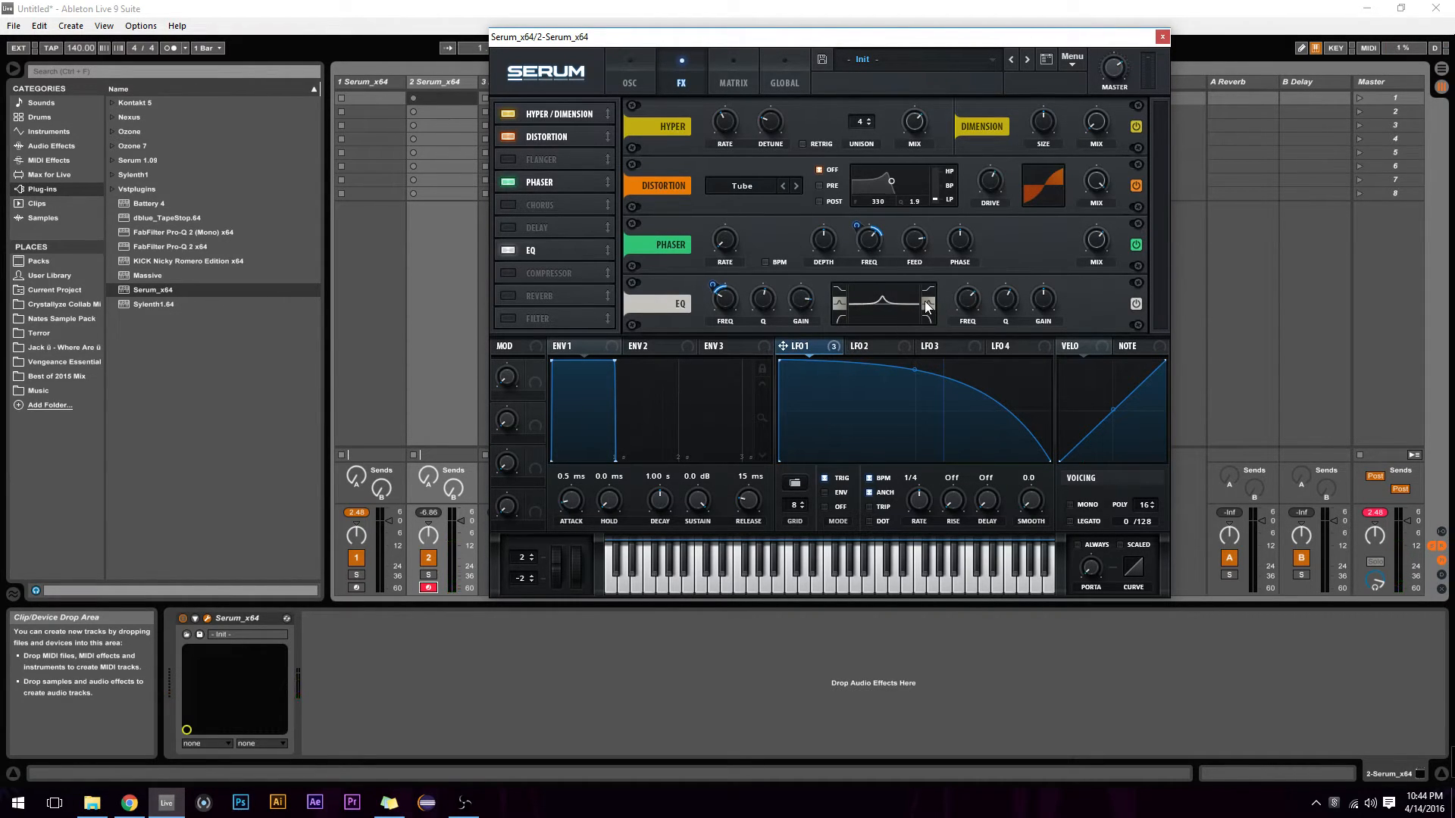
left_click_drag(835, 352, 939, 346)
Enable the compressor in multiband mode and lower Serum's master volume
left_click(507, 274)
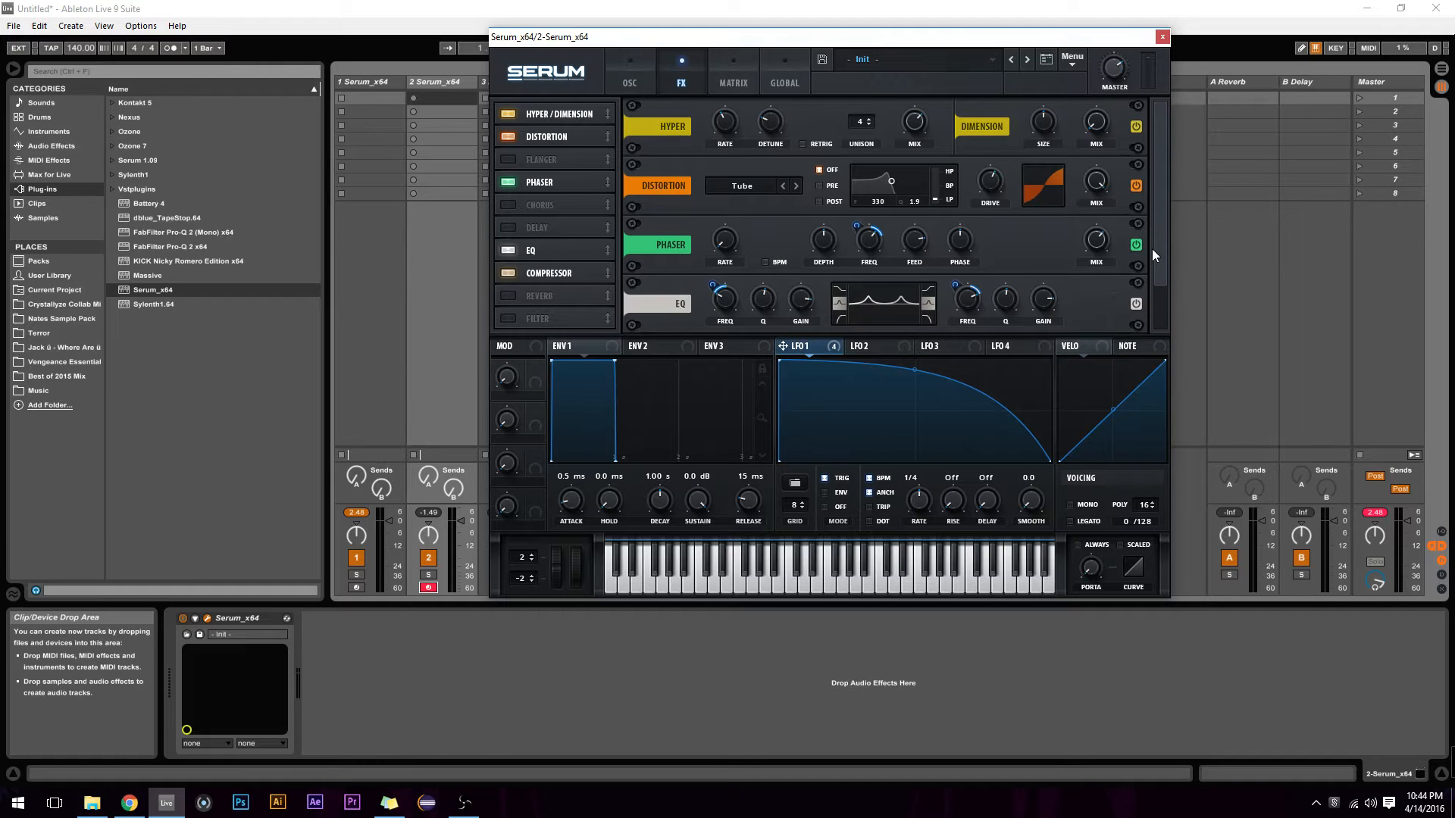
scroll(1149, 269, "down", 1)
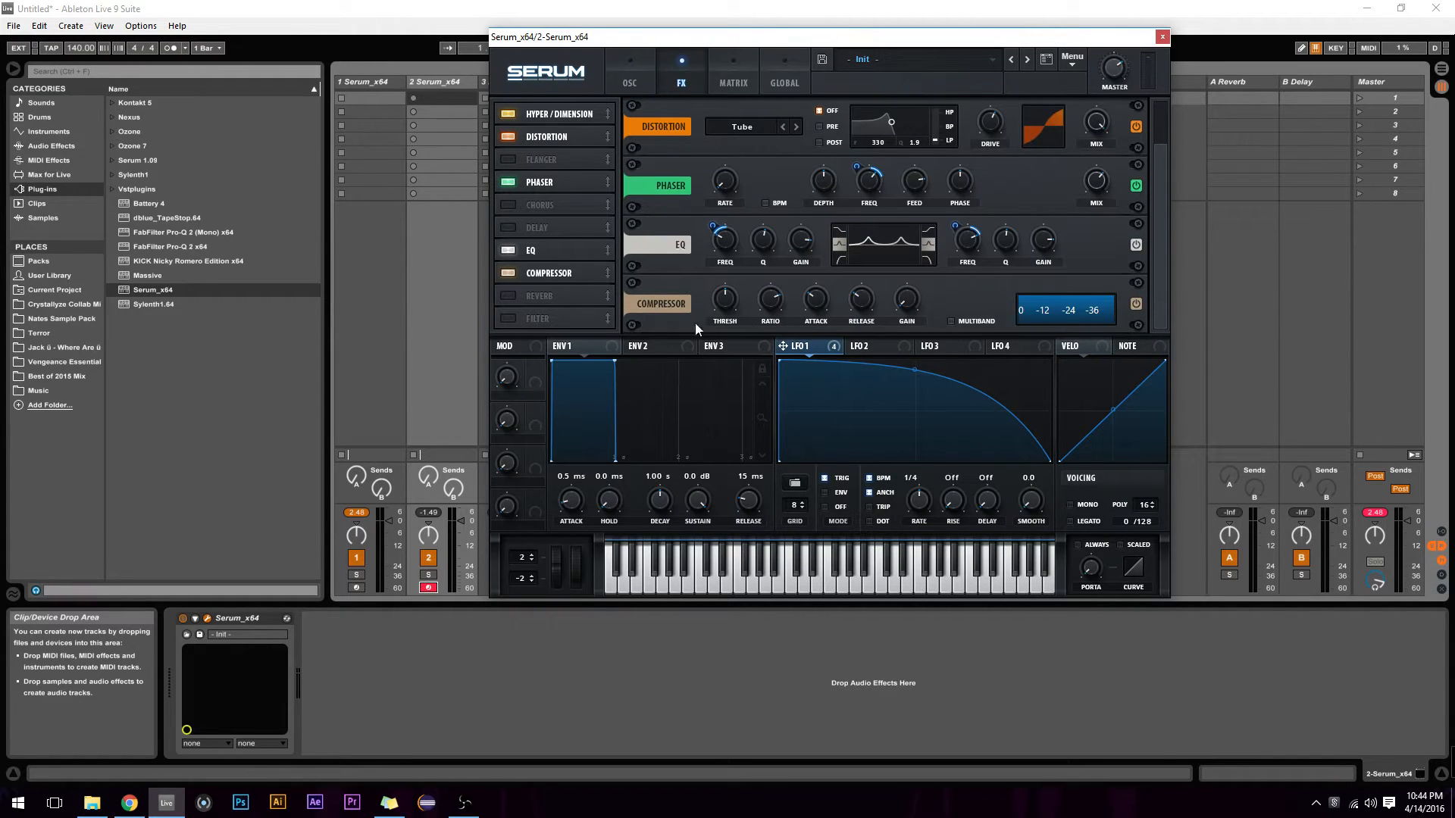
left_click(952, 321)
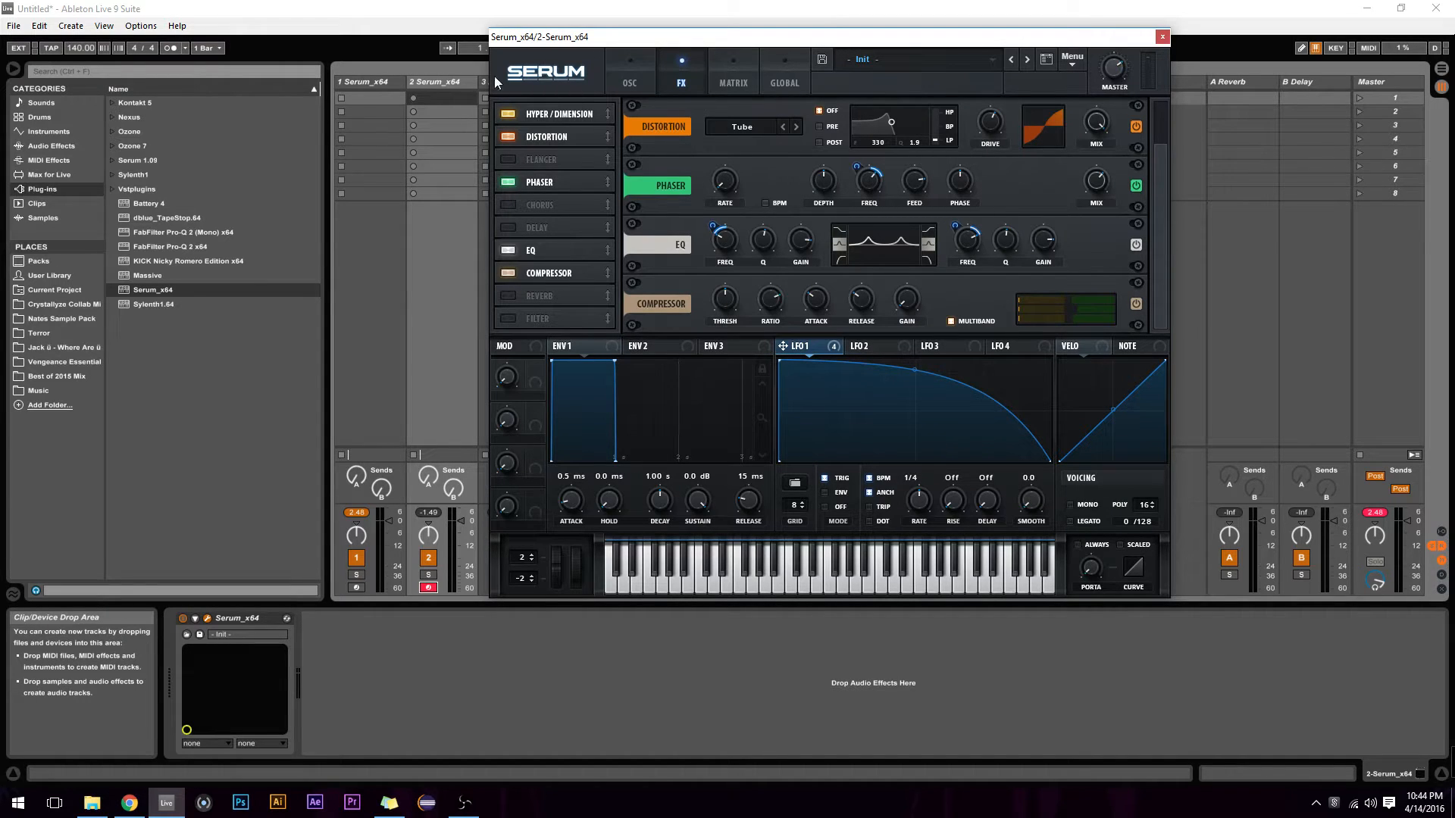
left_click_drag(741, 36, 694, 40)
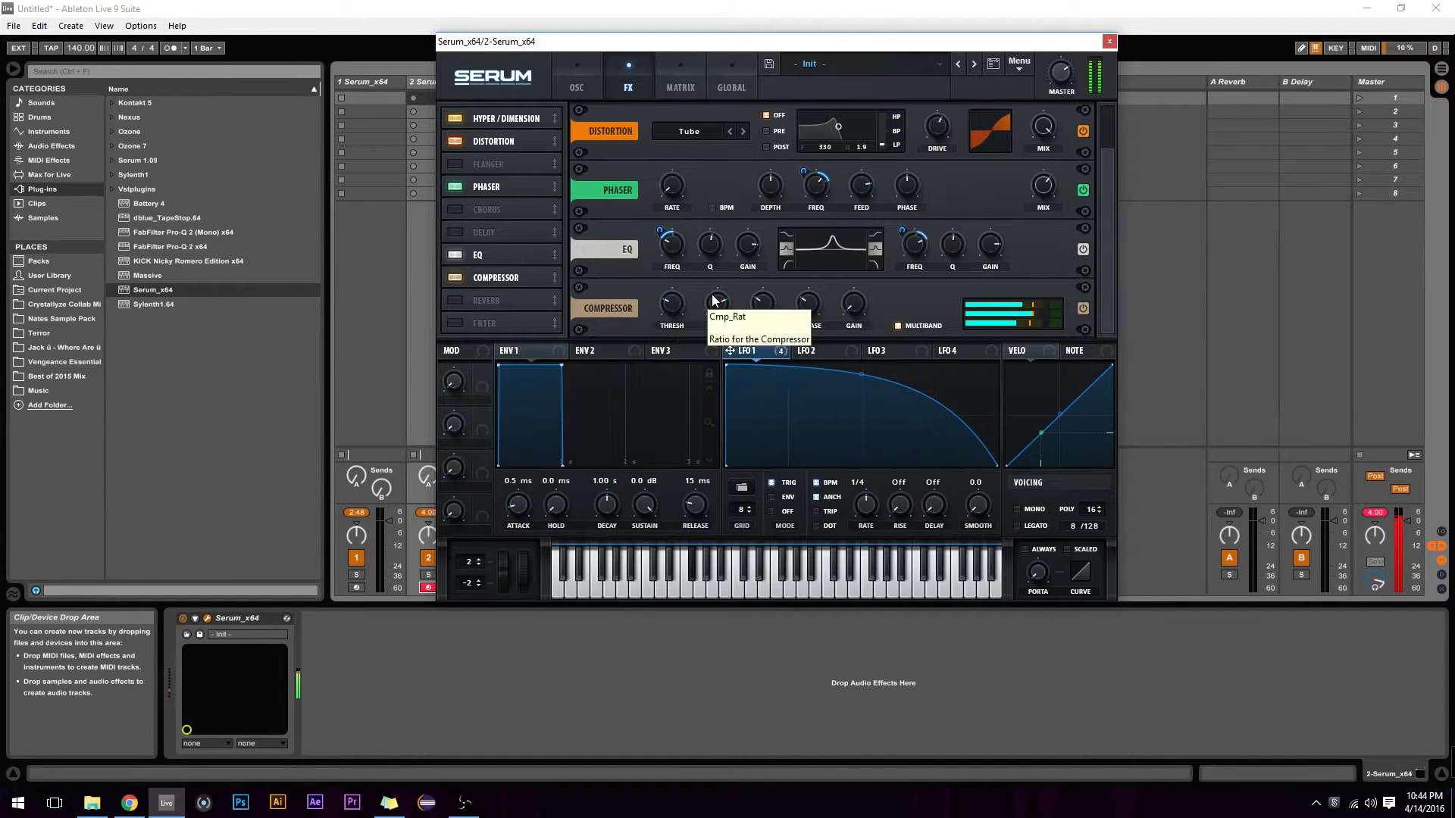
left_click_drag(1059, 70, 1058, 86)
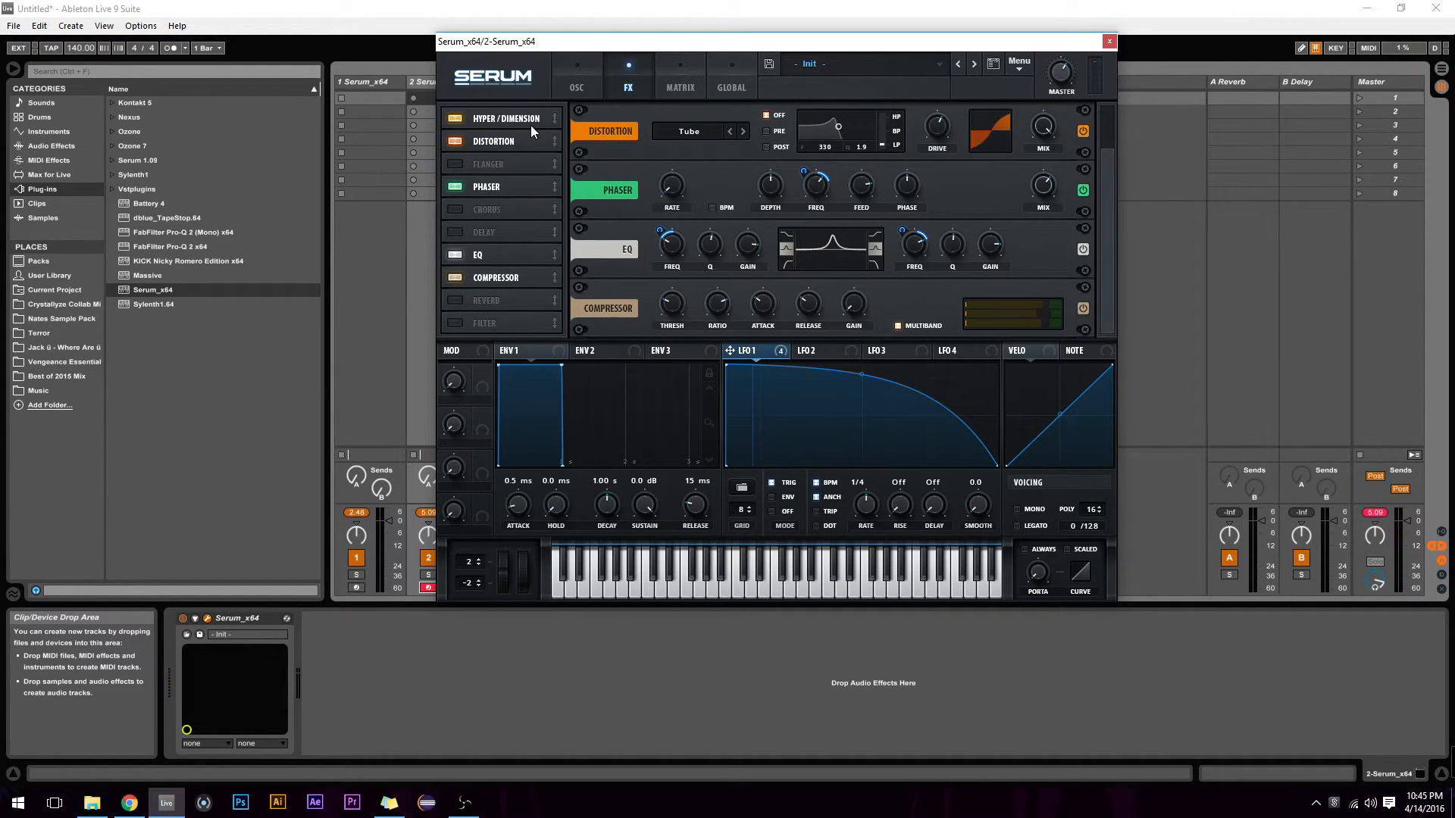
Show the wavetables of oscillators A and B in the 3D view
left_click(570, 85)
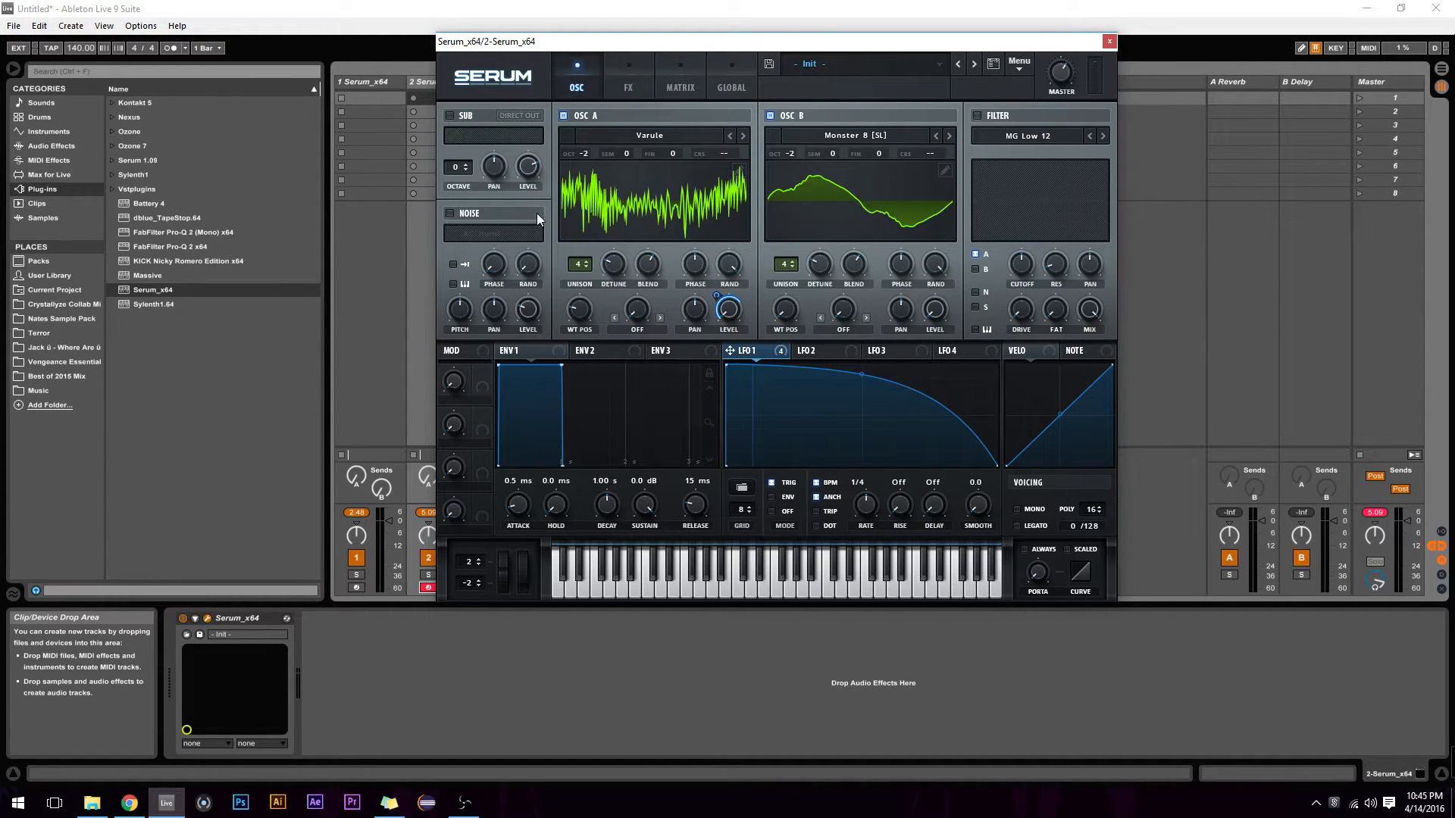
left_click(617, 191)
left_click(899, 183)
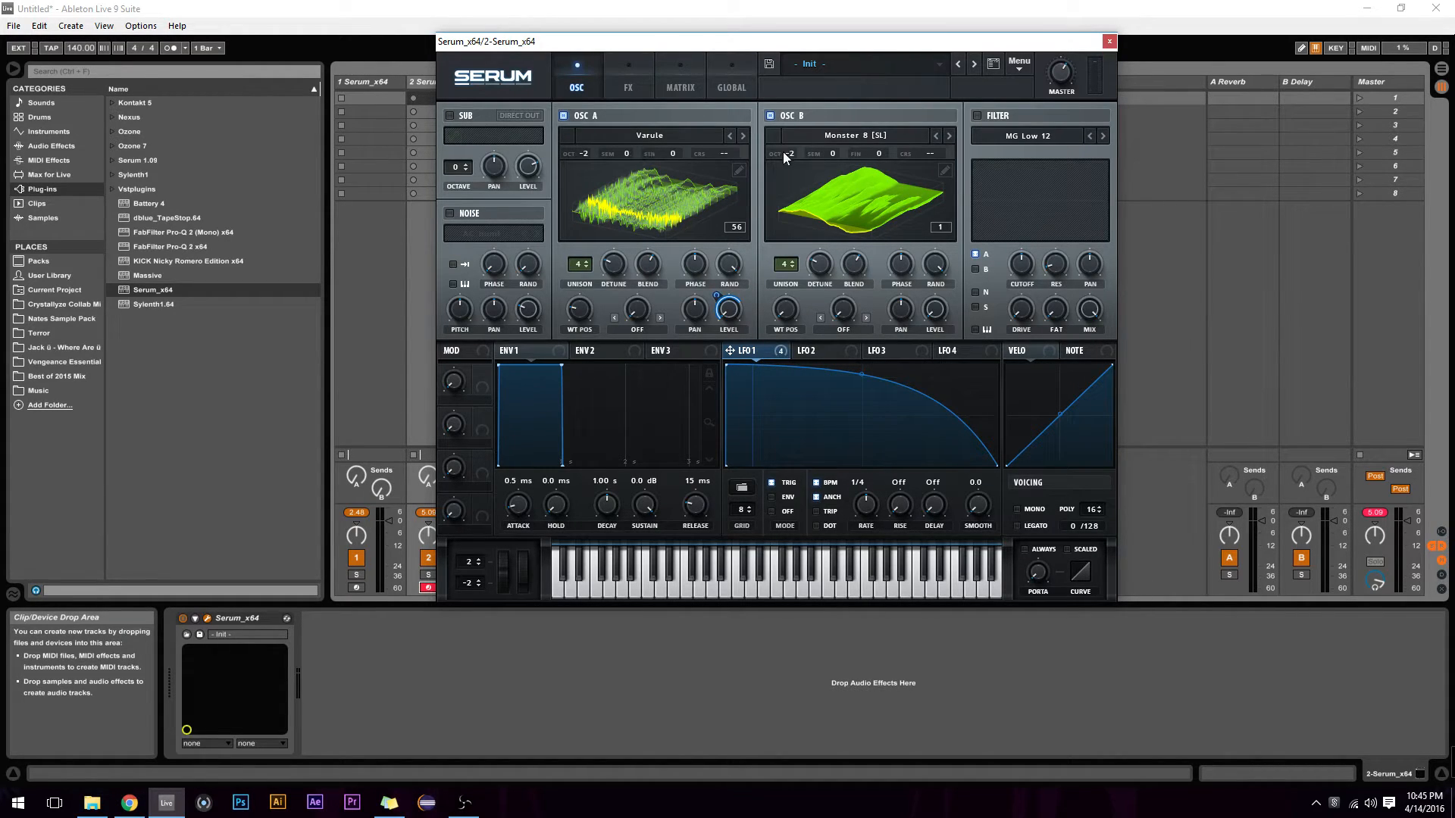
Modulate oscillator A's wavetable position with LFO 1, set its warp mode to FM (from B) and raise the warp amount
mouse_move(756, 355)
left_click_drag(613, 365, 565, 337)
left_click(635, 329)
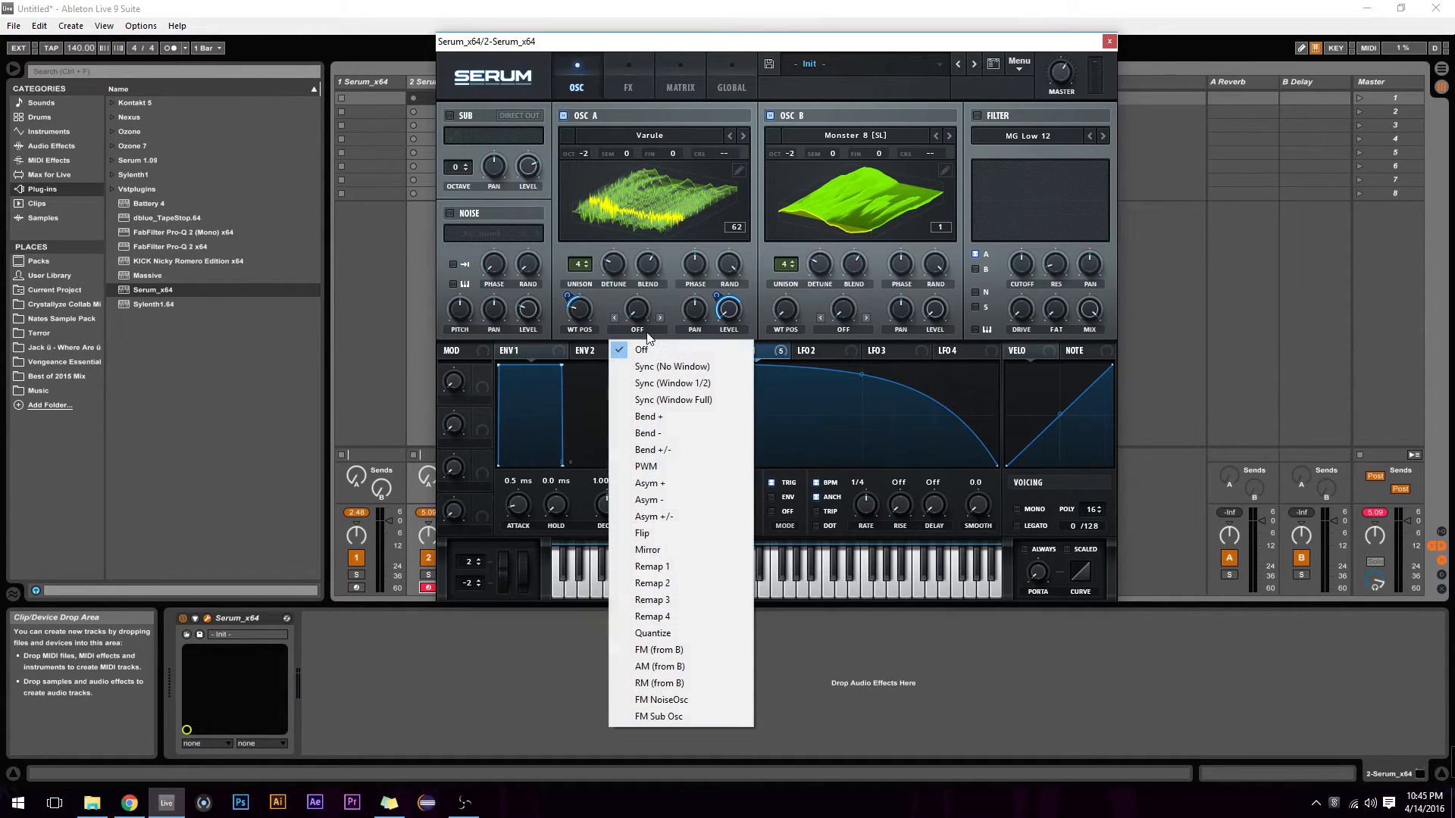
left_click(729, 644)
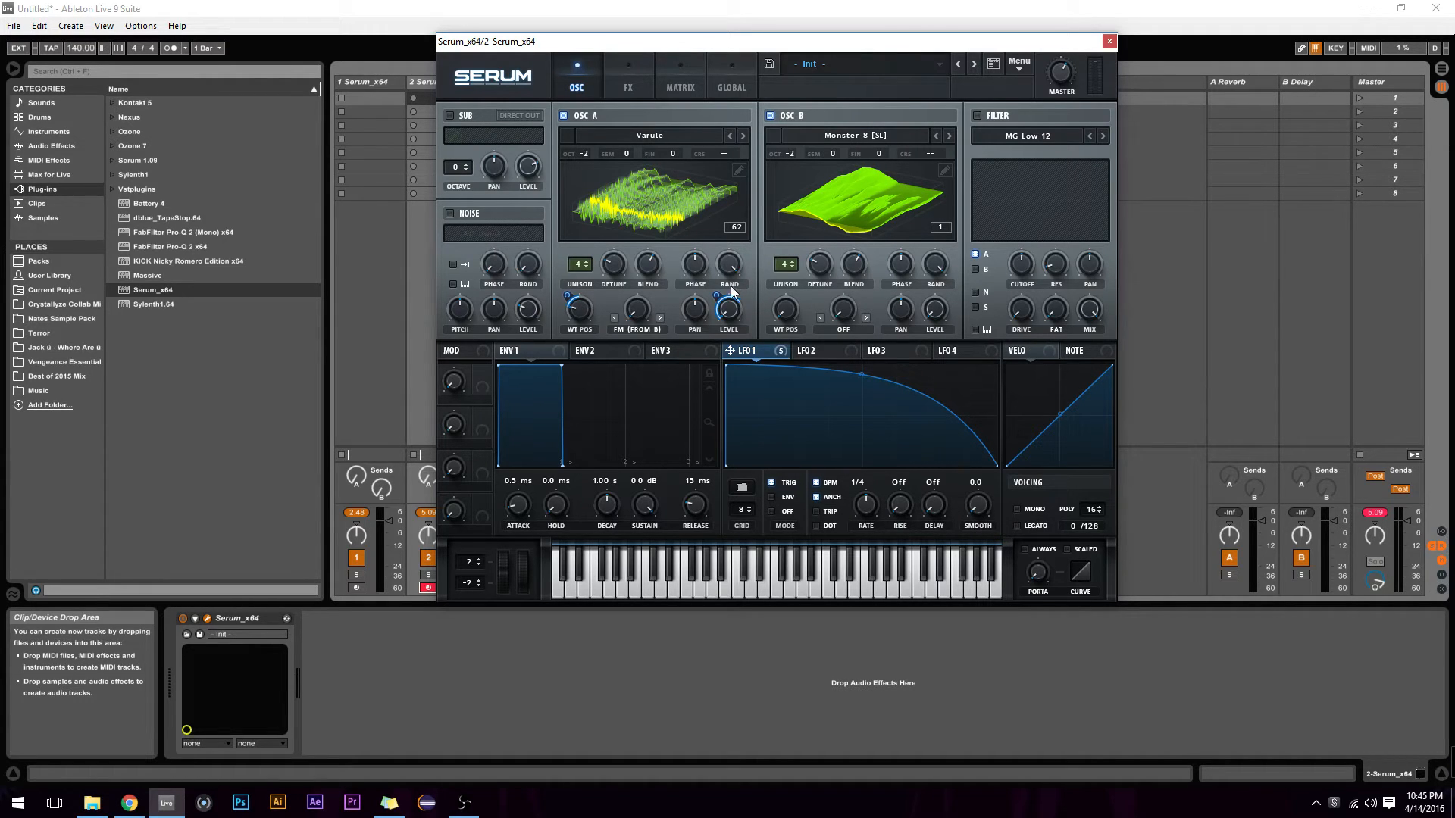
left_click_drag(641, 306, 652, 261)
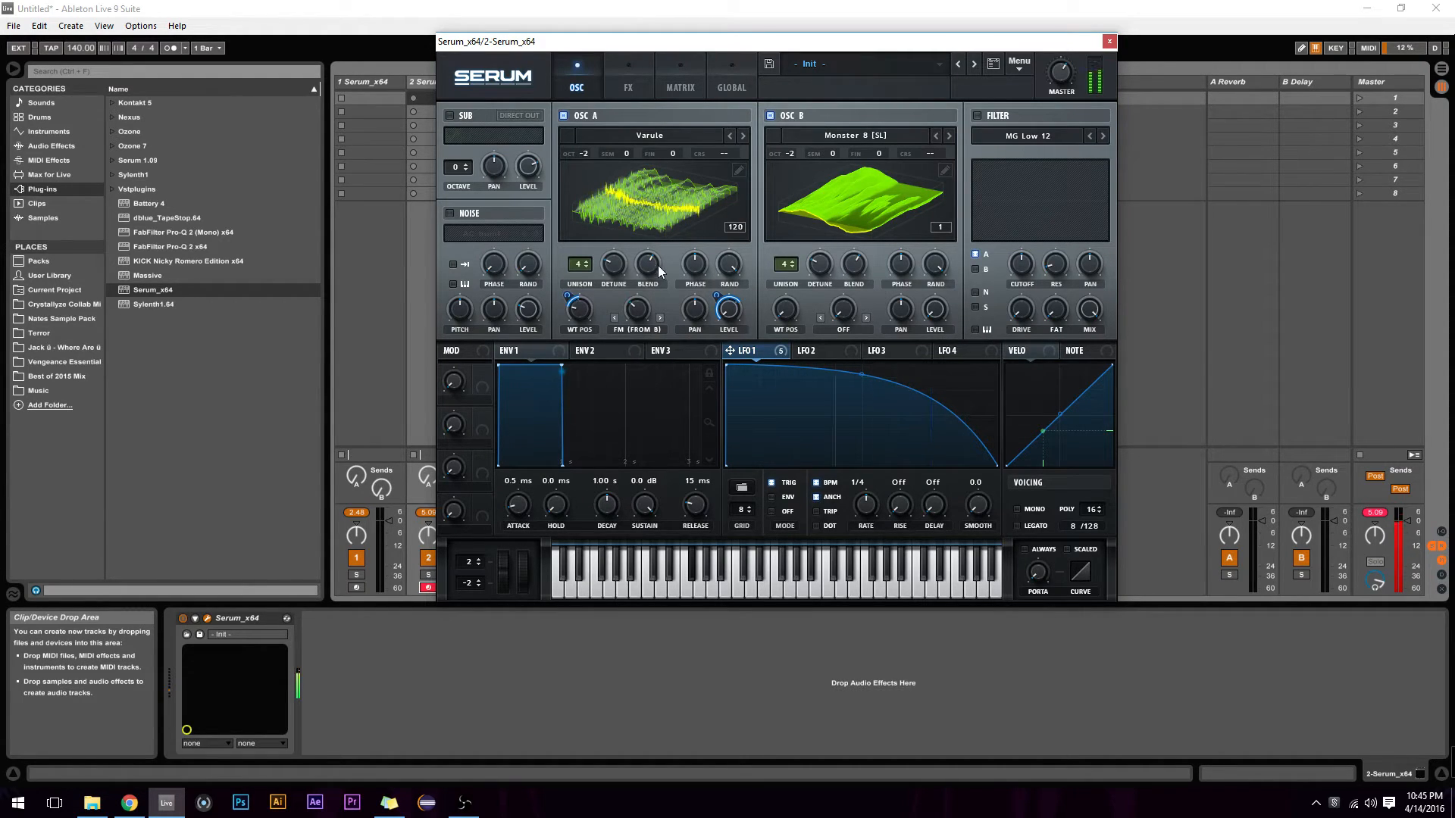
Bend LFO 1's curve down into a steep concave decay, arming tracks 1 and 2 in turn to compare the sounds
left_click(357, 587)
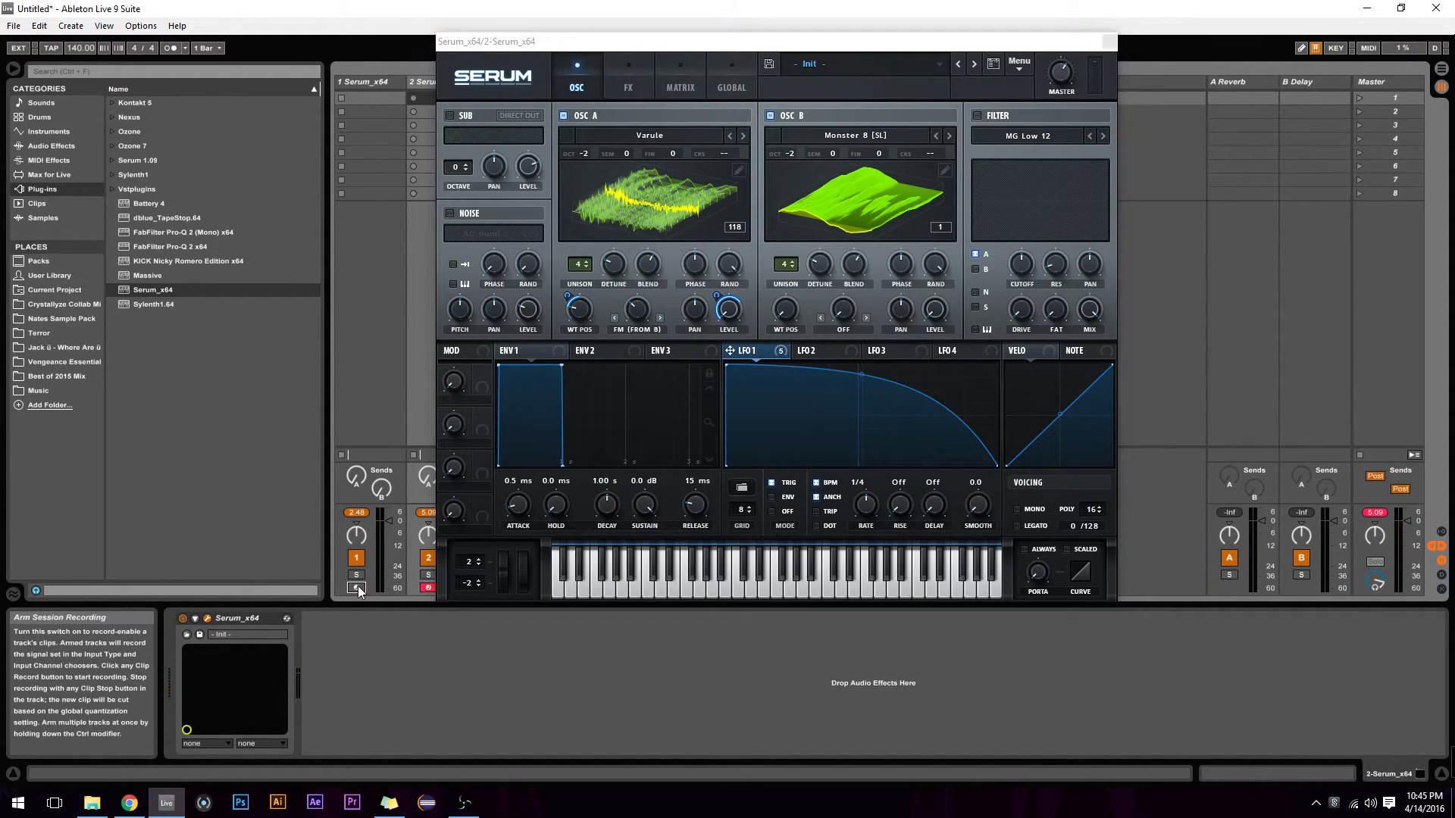
left_click(426, 589)
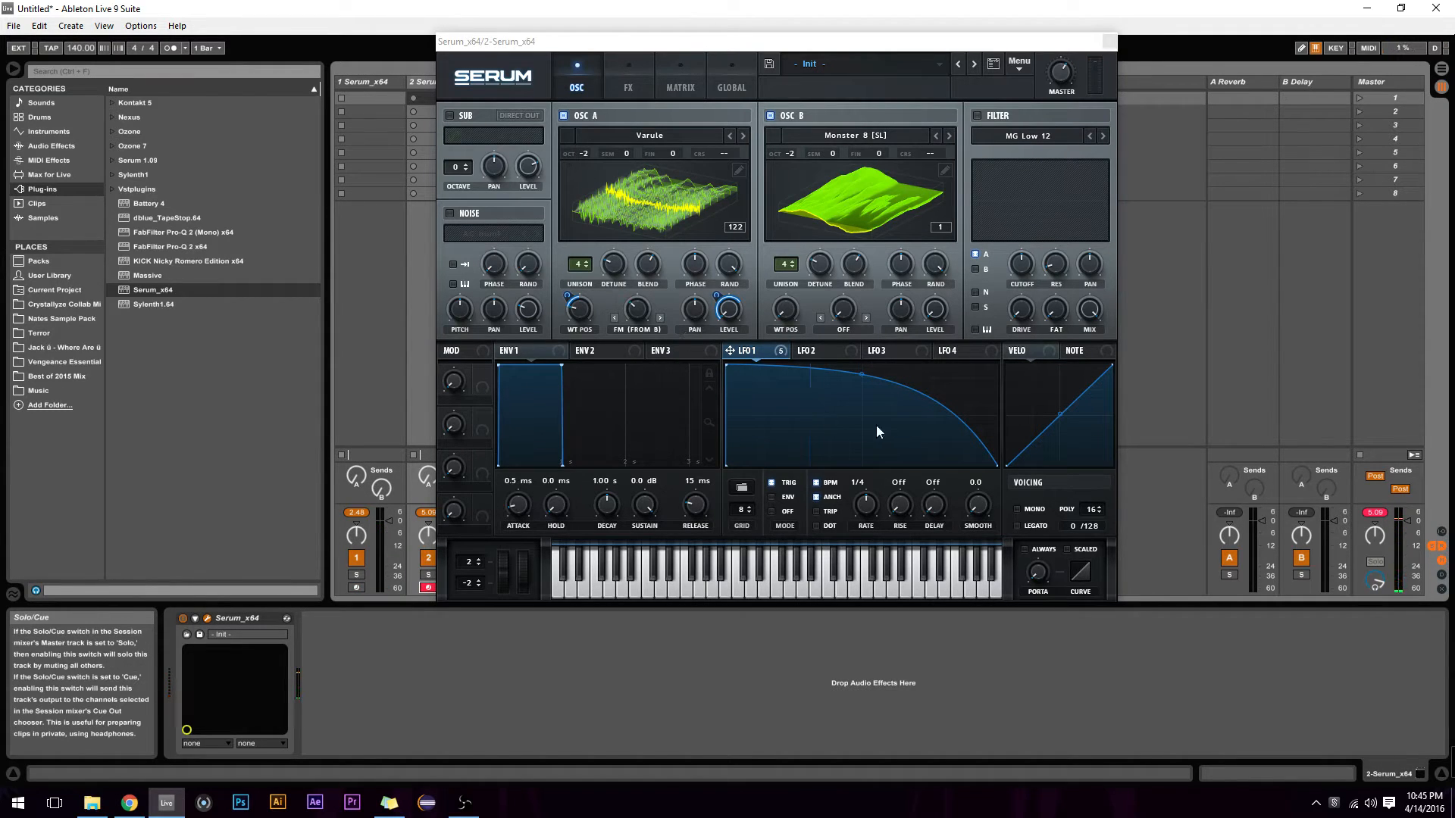
left_click(863, 376)
left_click_drag(863, 375, 862, 433)
left_click(357, 588)
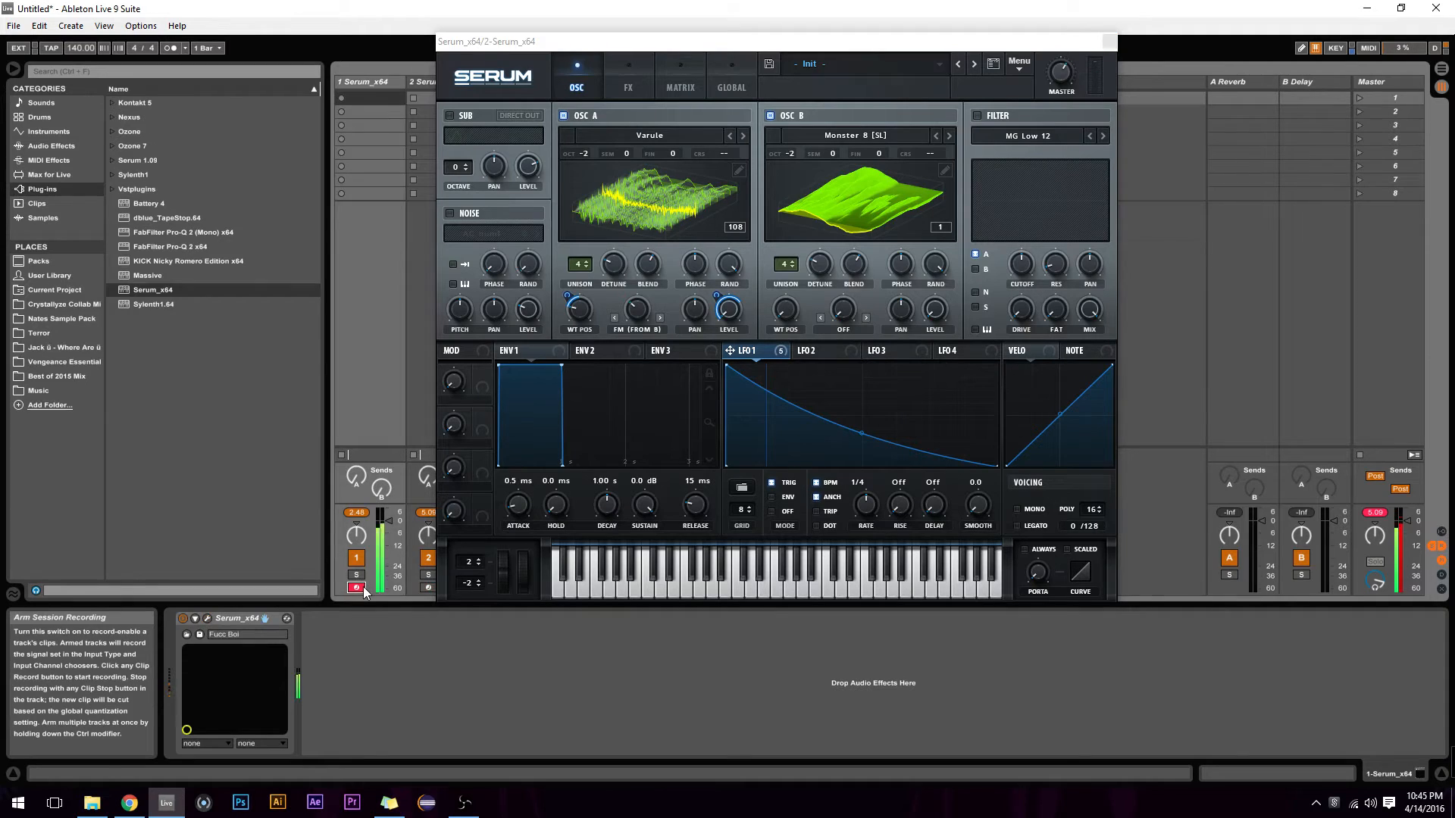
left_click(429, 589)
left_click_drag(855, 423, 857, 444)
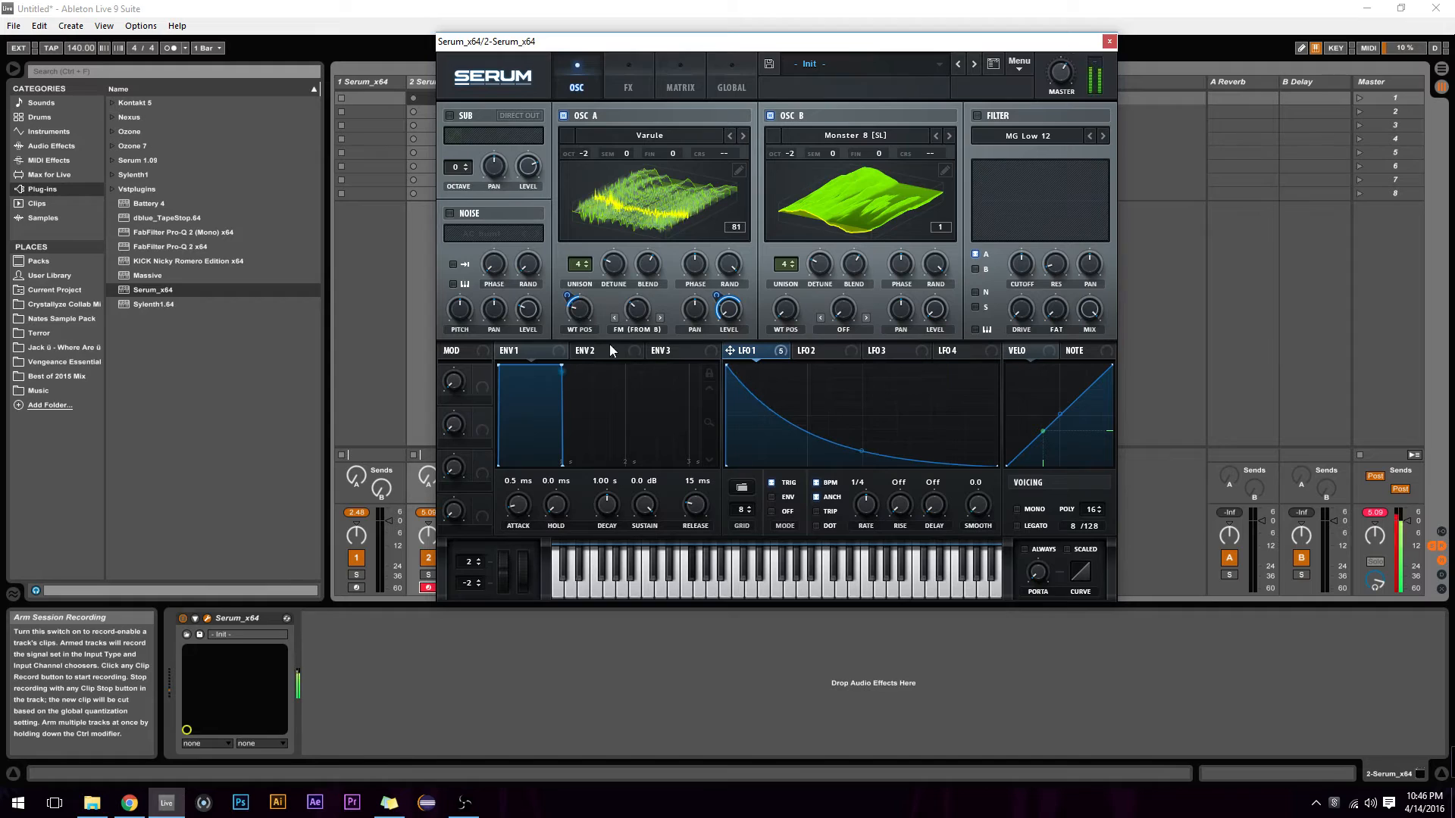
left_click(357, 588)
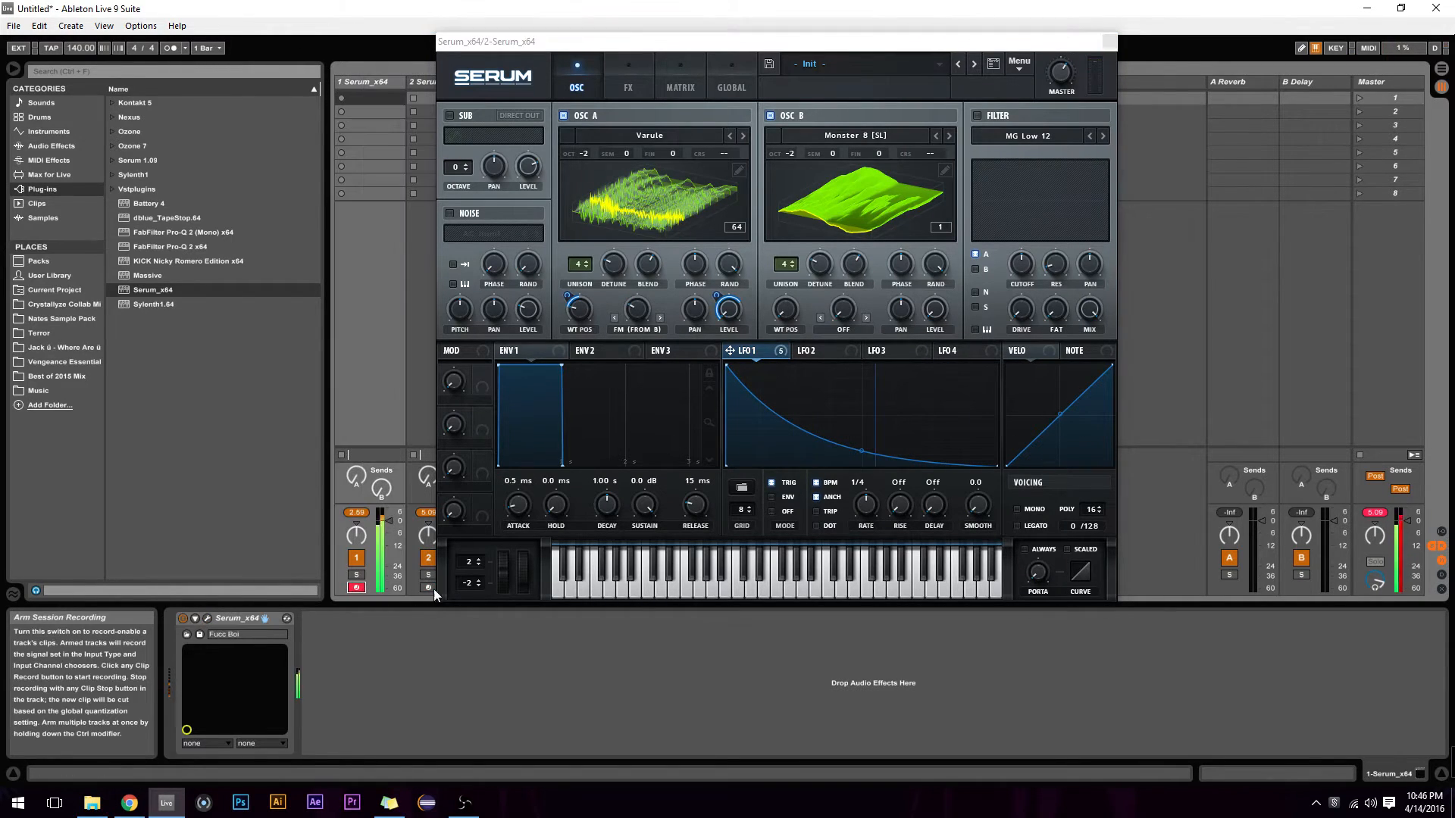
left_click(429, 588)
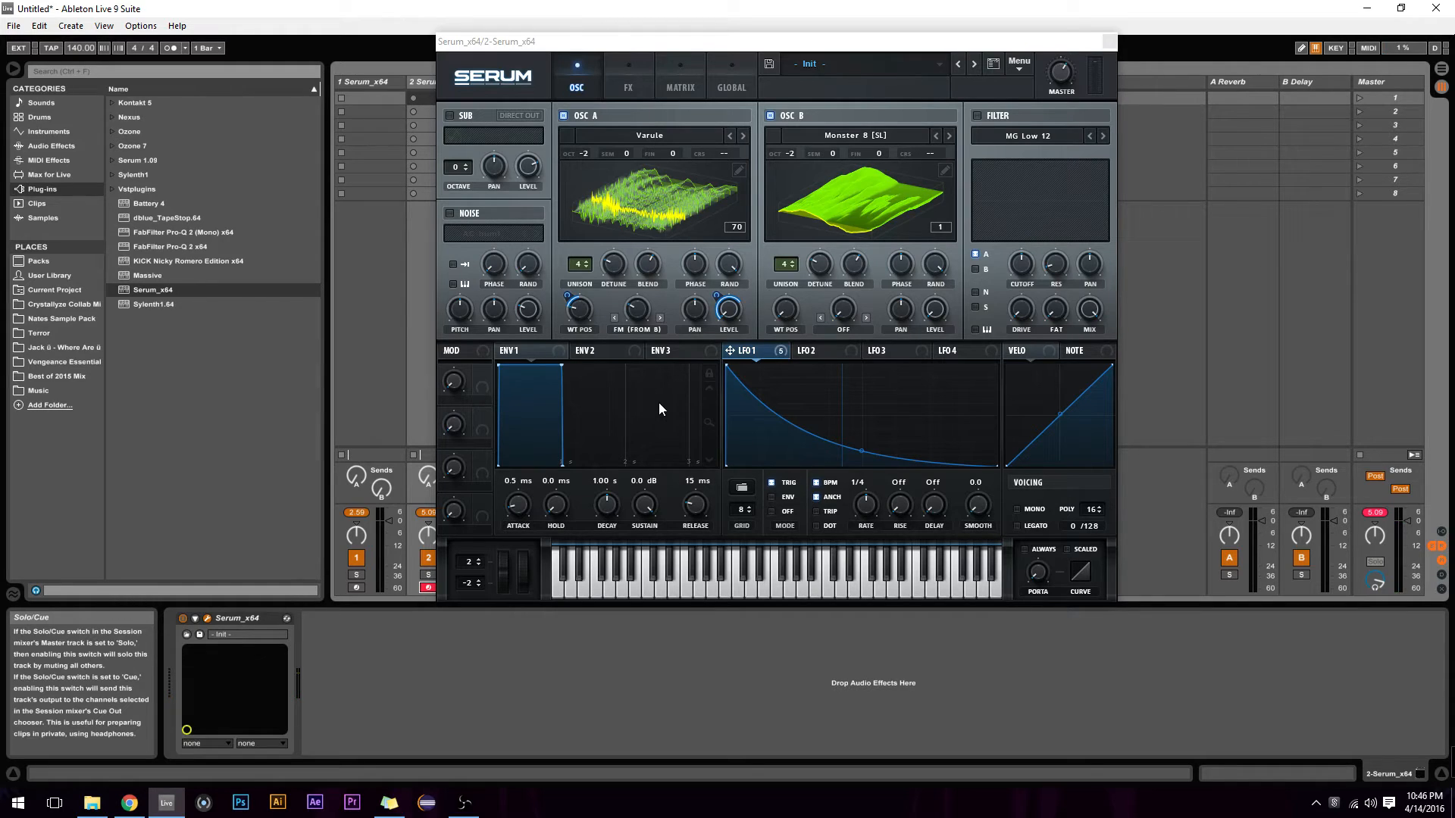
Modulate oscillator A's FM warp amount with LFO 1 and bend the LFO curve up into a convex slope
left_click_drag(767, 351, 612, 357)
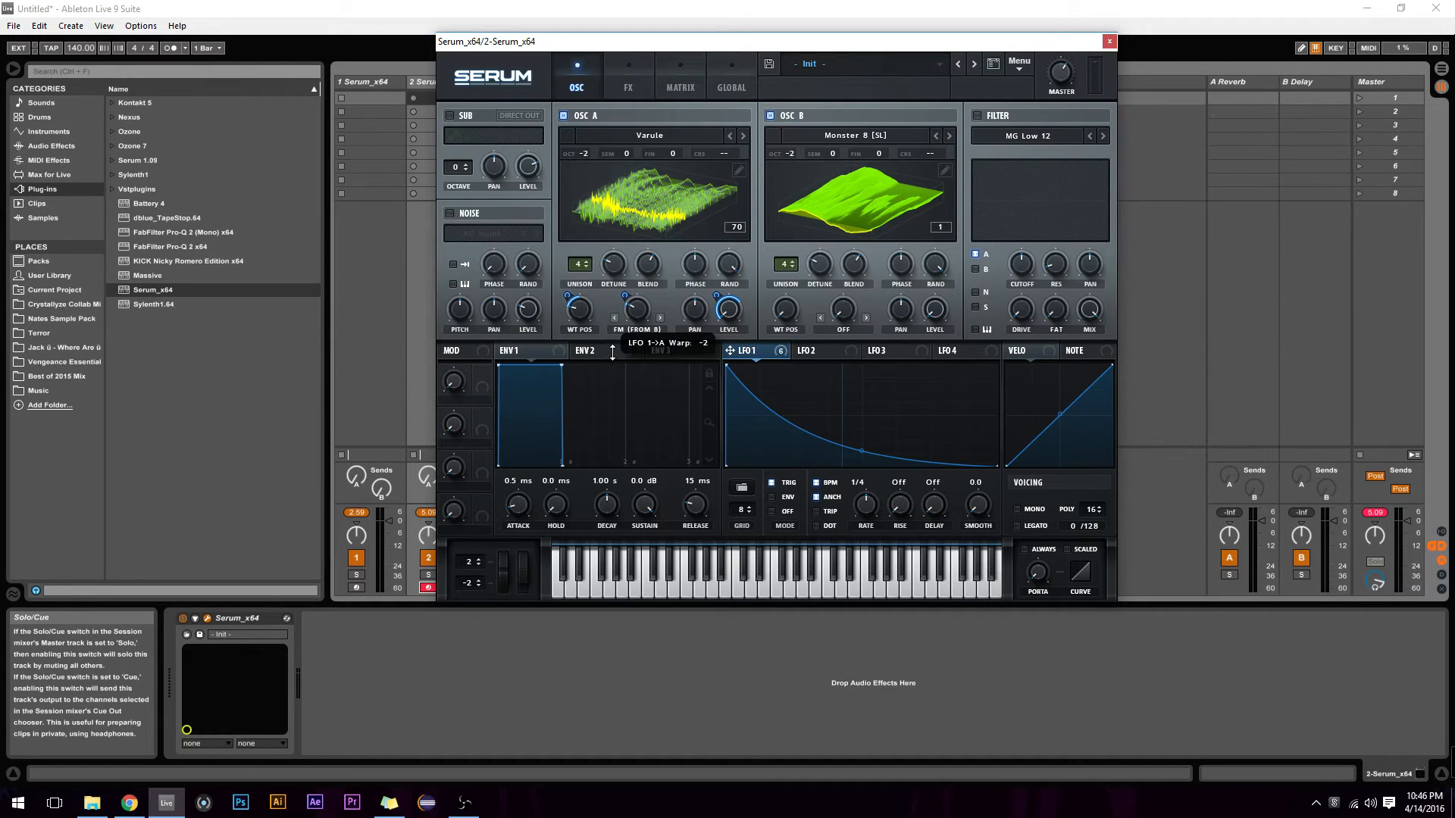
left_click_drag(612, 355, 613, 356)
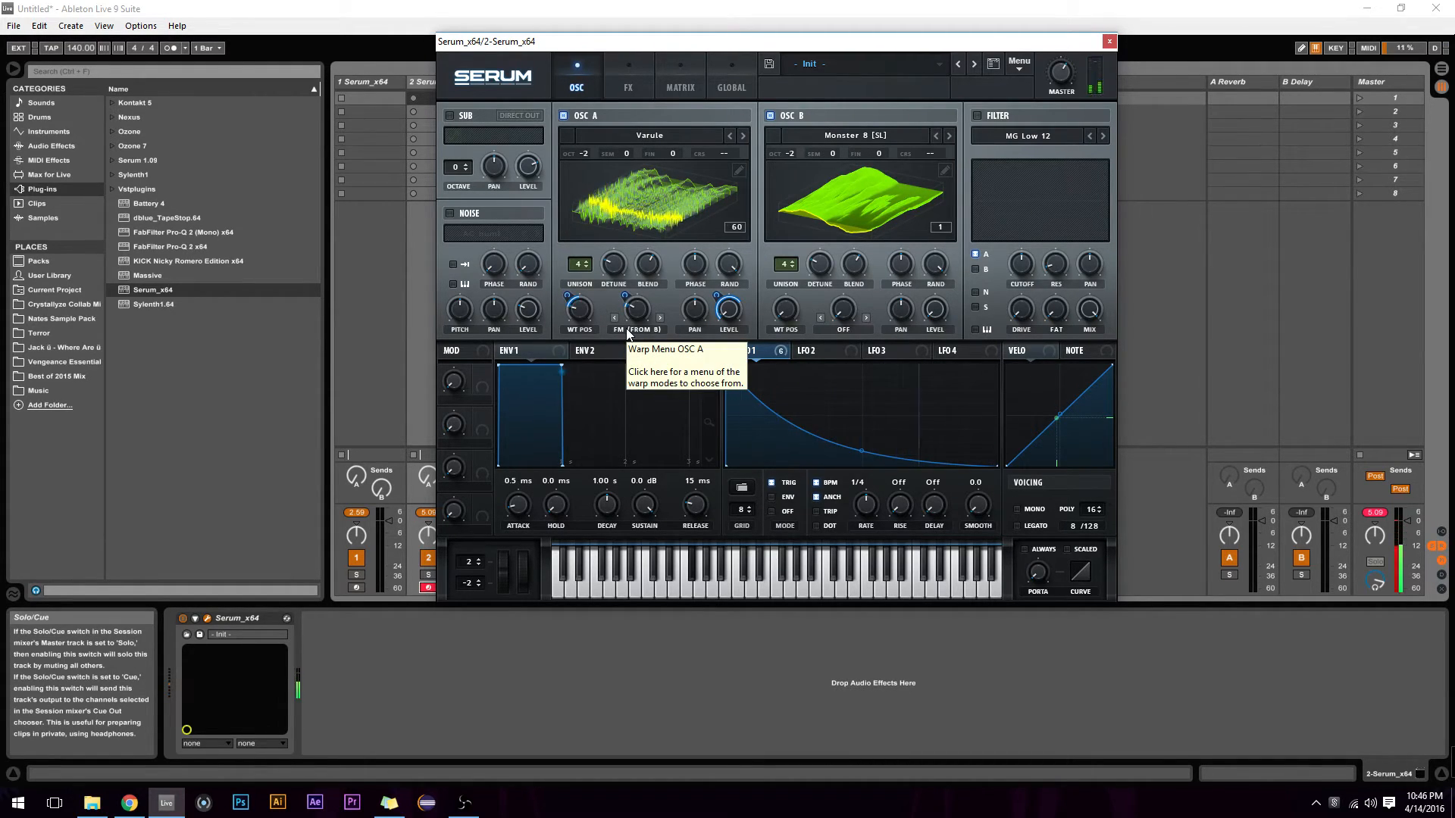
left_click_drag(861, 453, 868, 431)
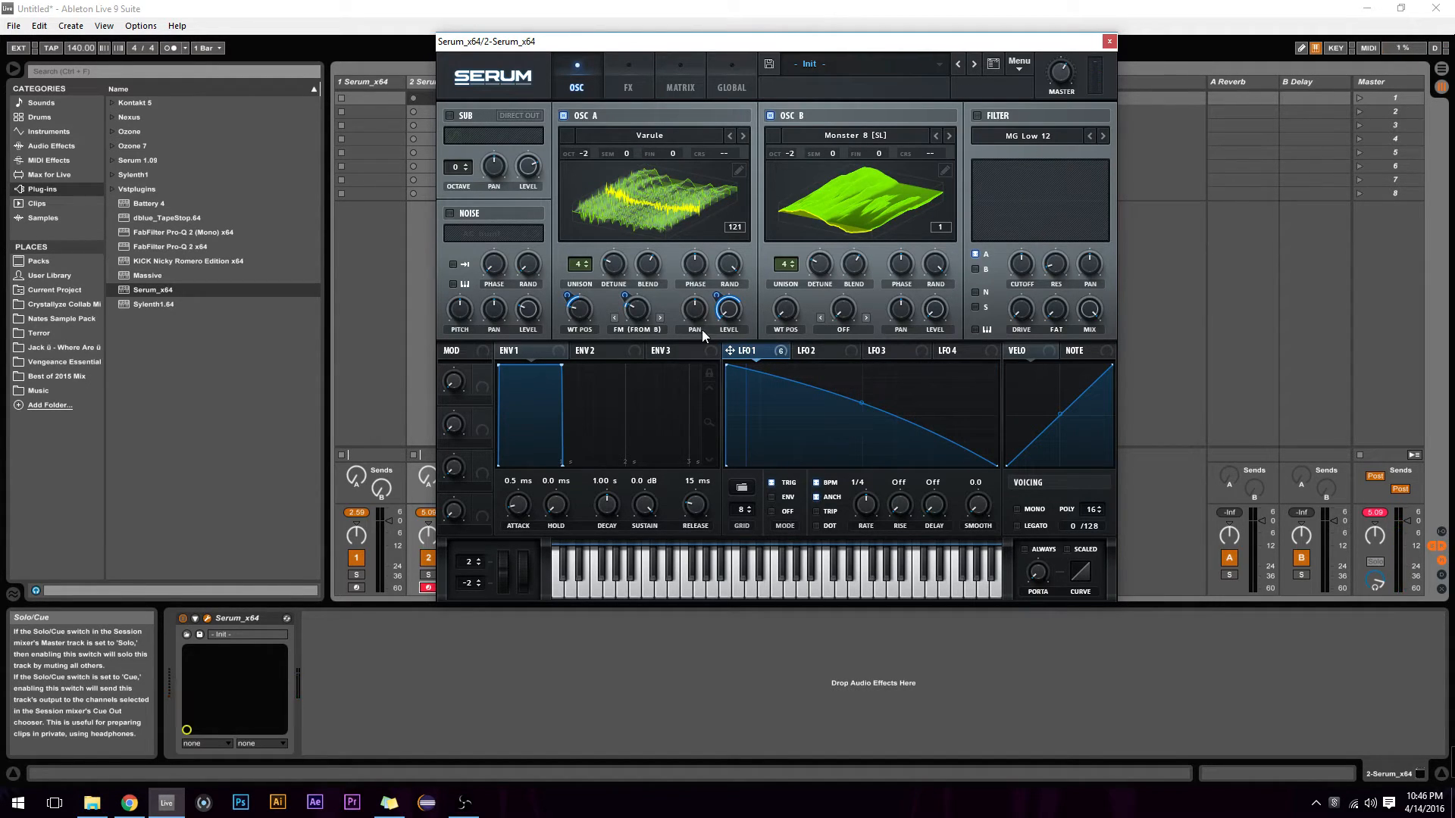
Modulate oscillator B's wavetable position with LFO 1 and compare the patch with the one on track 1
mouse_move(775, 358)
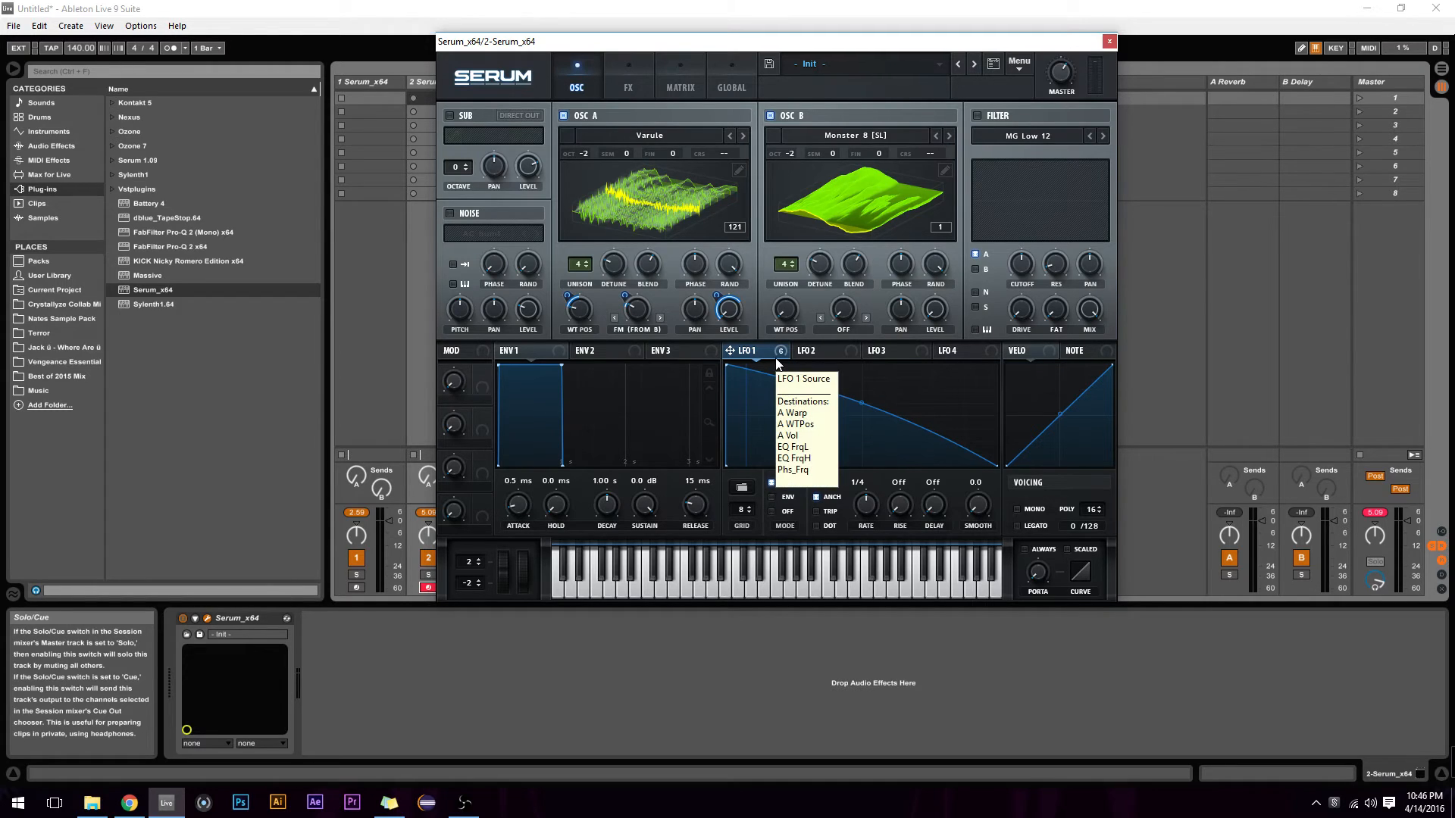
mouse_move(754, 349)
left_mouse_down()
mouse_move(790, 308)
mouse_move(759, 346)
left_mouse_up()
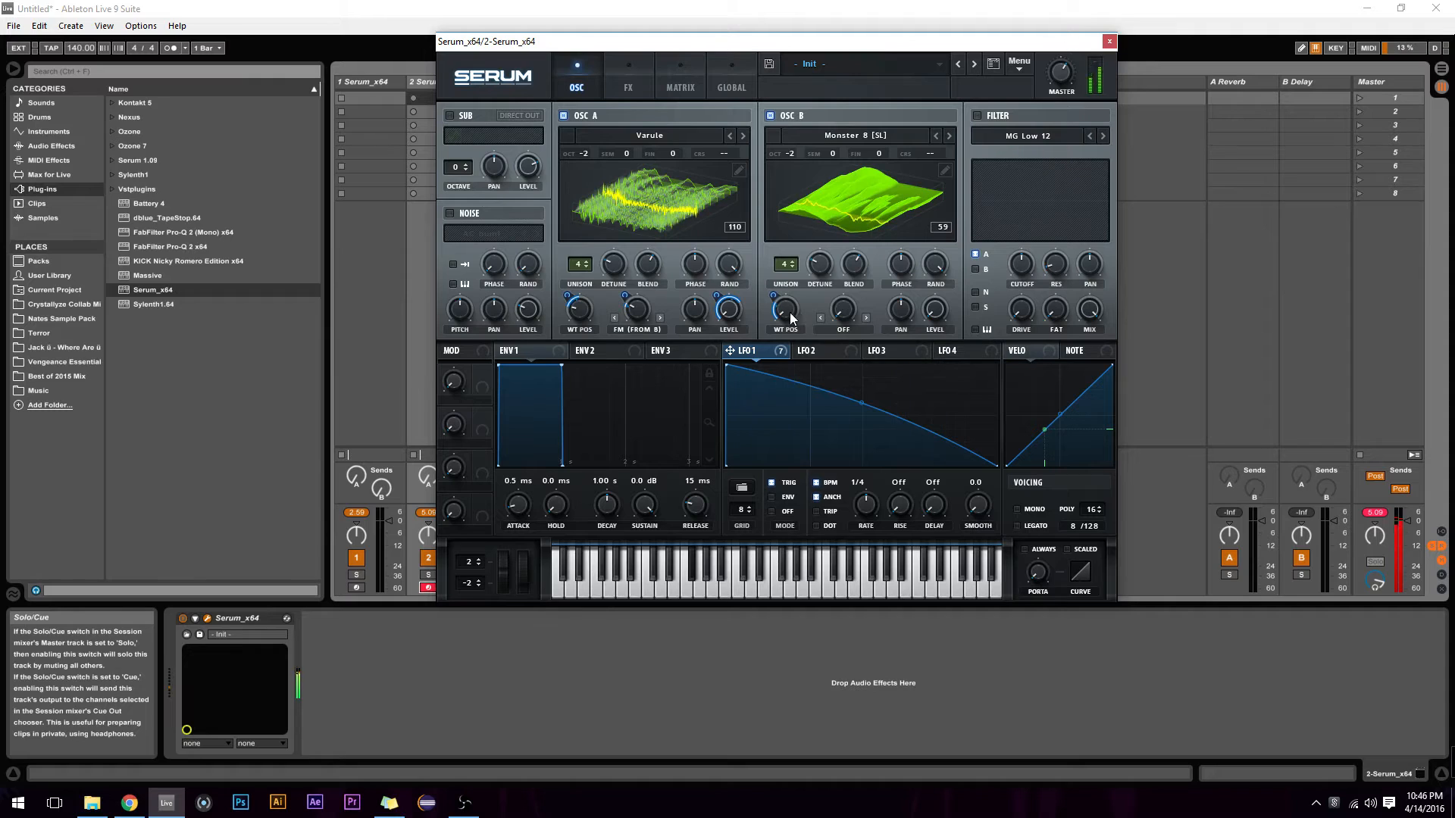
left_click(356, 587)
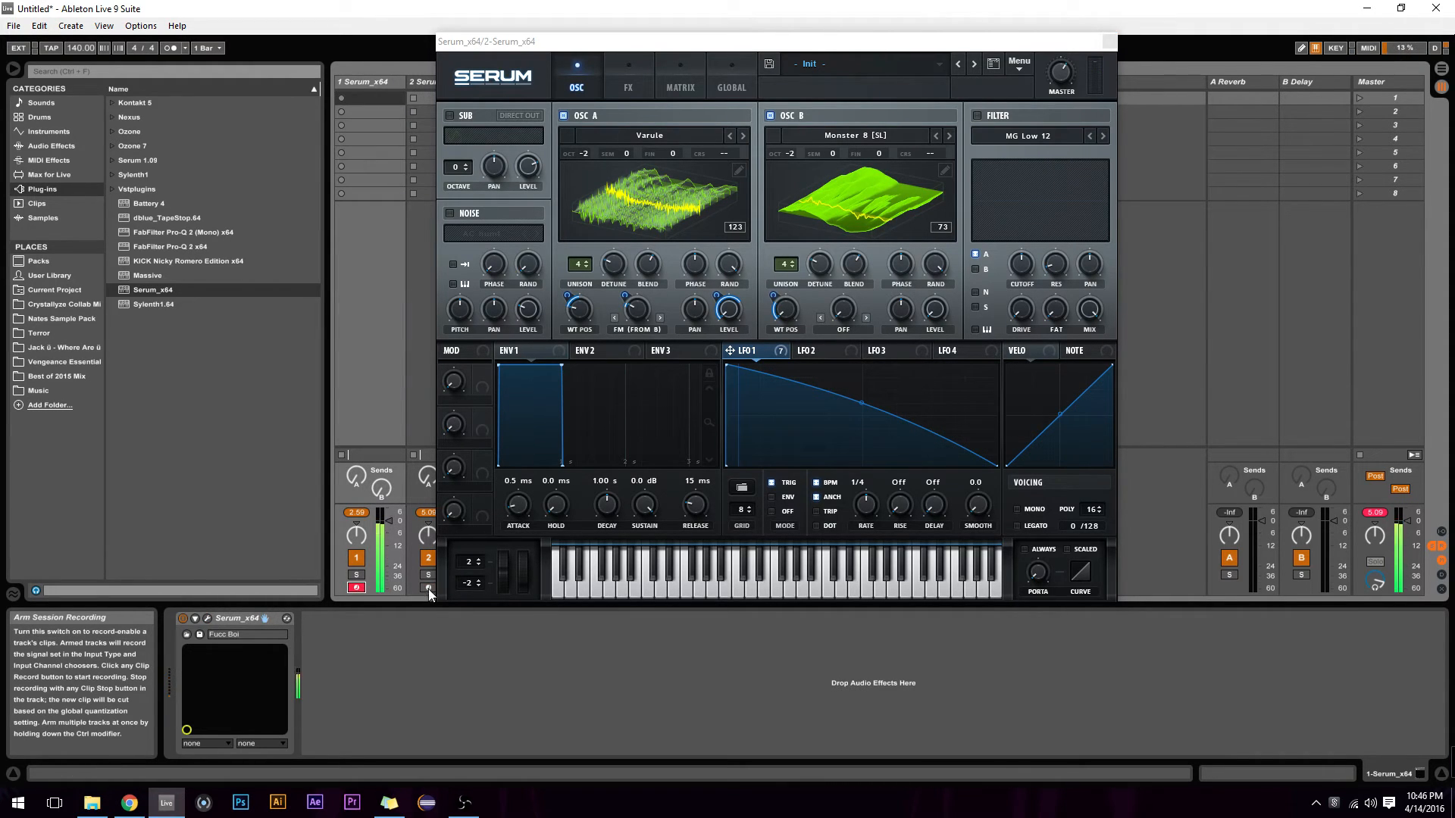
left_click(428, 588)
Return LFO 1's curve to a steep concave decay and compare the result with track 1's patch, leaving track 2 armed
left_click_drag(856, 412, 840, 425)
left_click(365, 581)
left_click(362, 585)
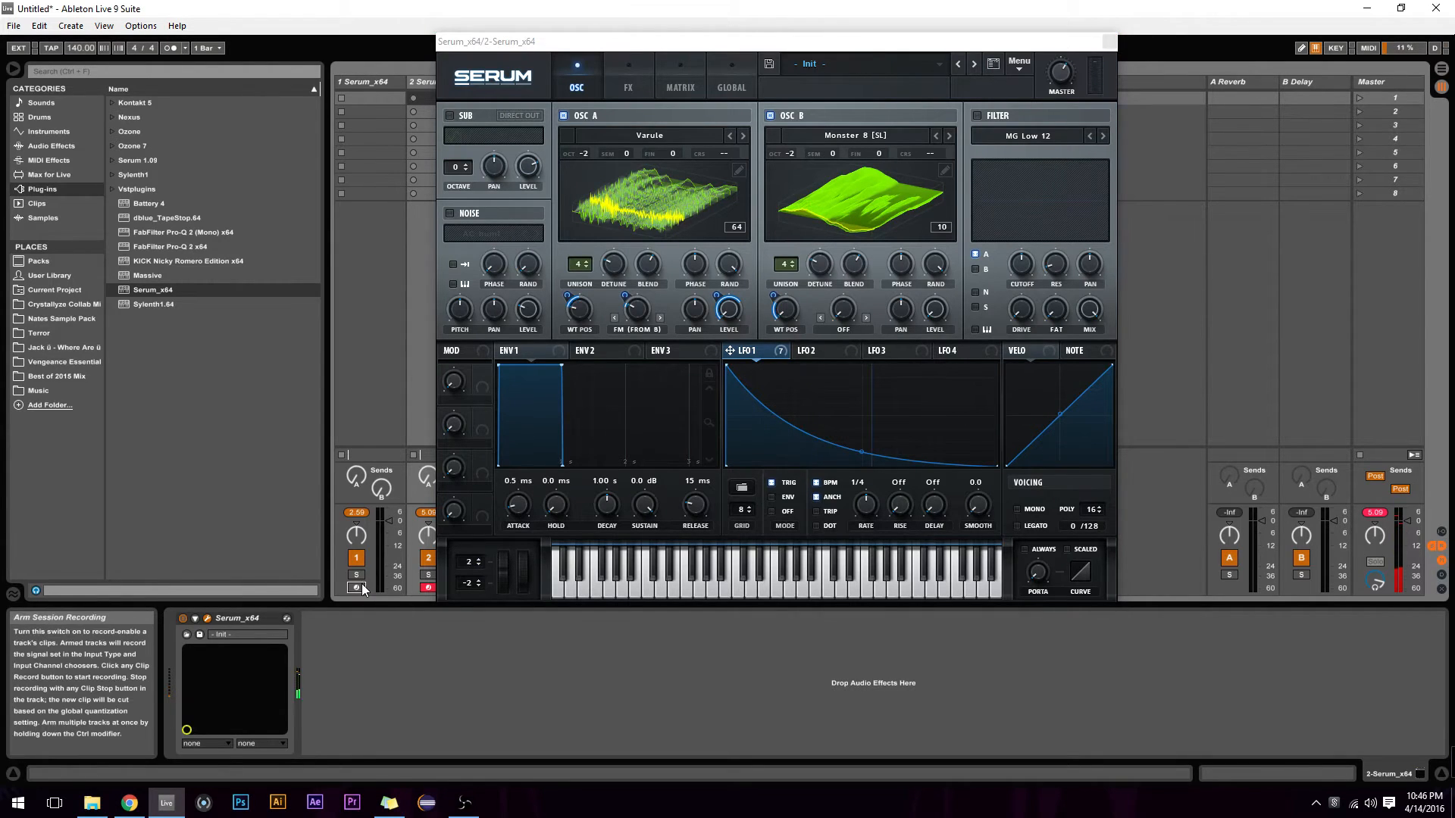
left_click(429, 588)
left_click(358, 586)
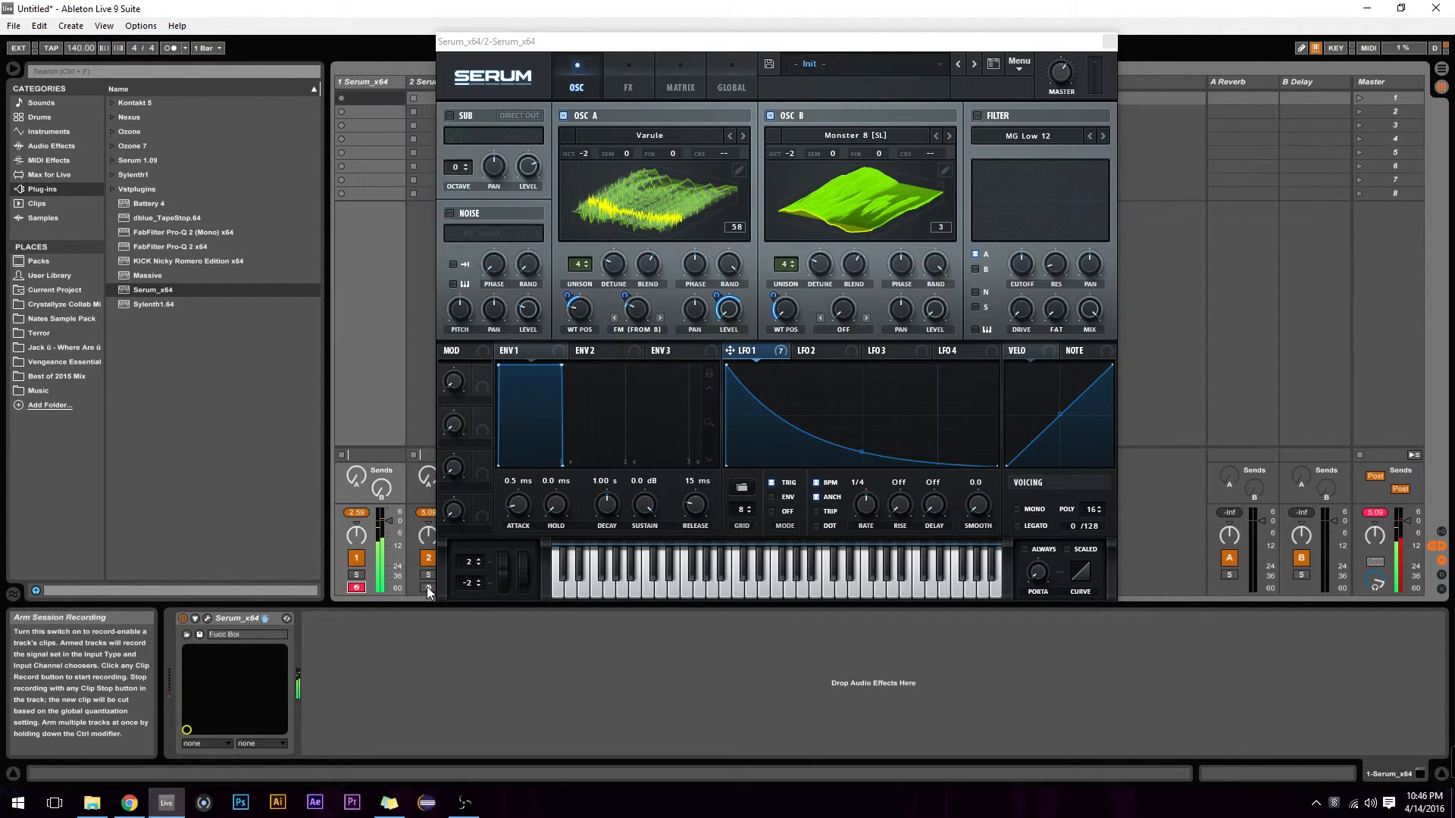
left_click(428, 588)
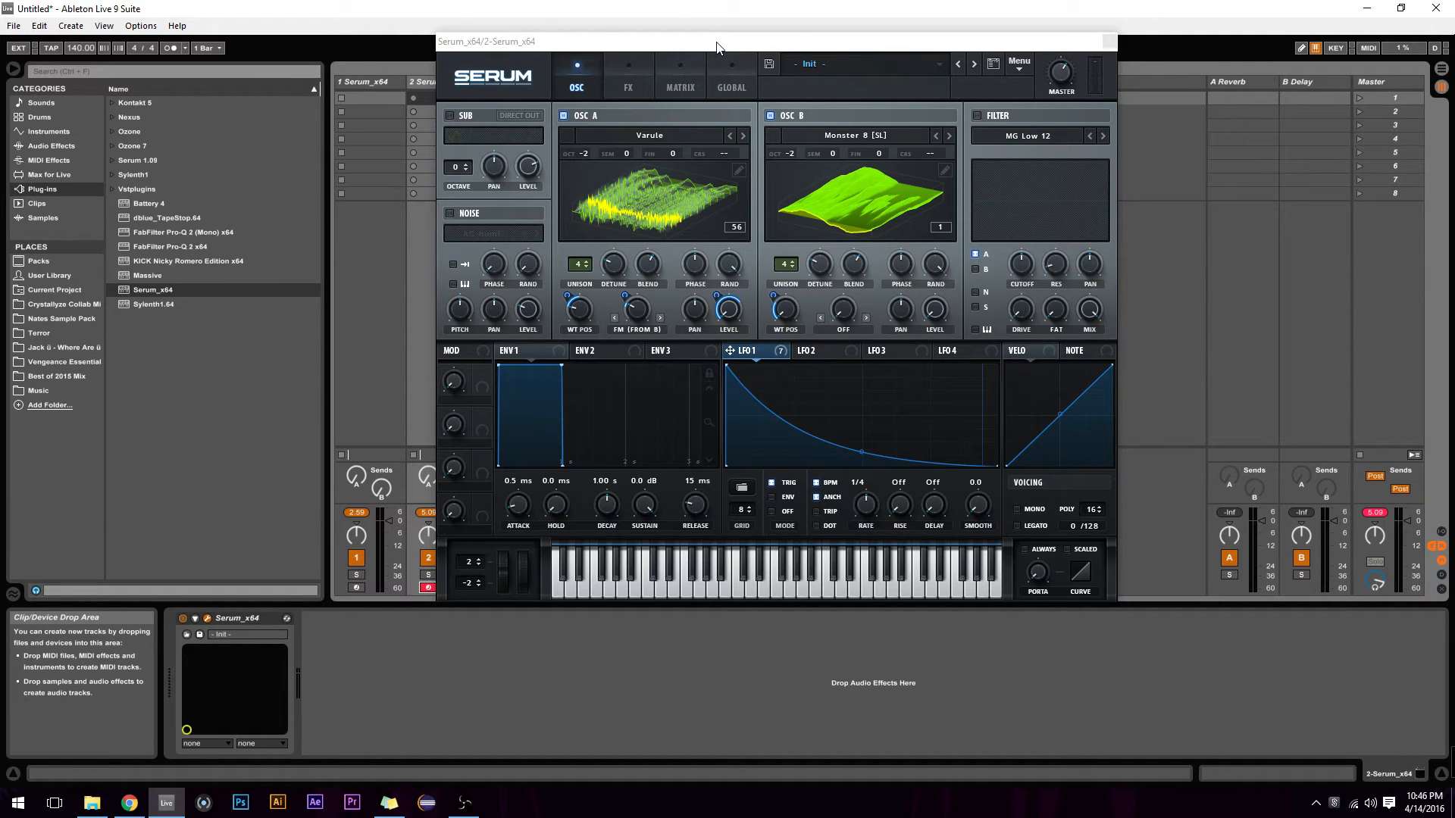
Open track 1's Serum with the Fucc Boi preset and place it side by side with the Init patch's window
left_click_drag(655, 46, 753, 29)
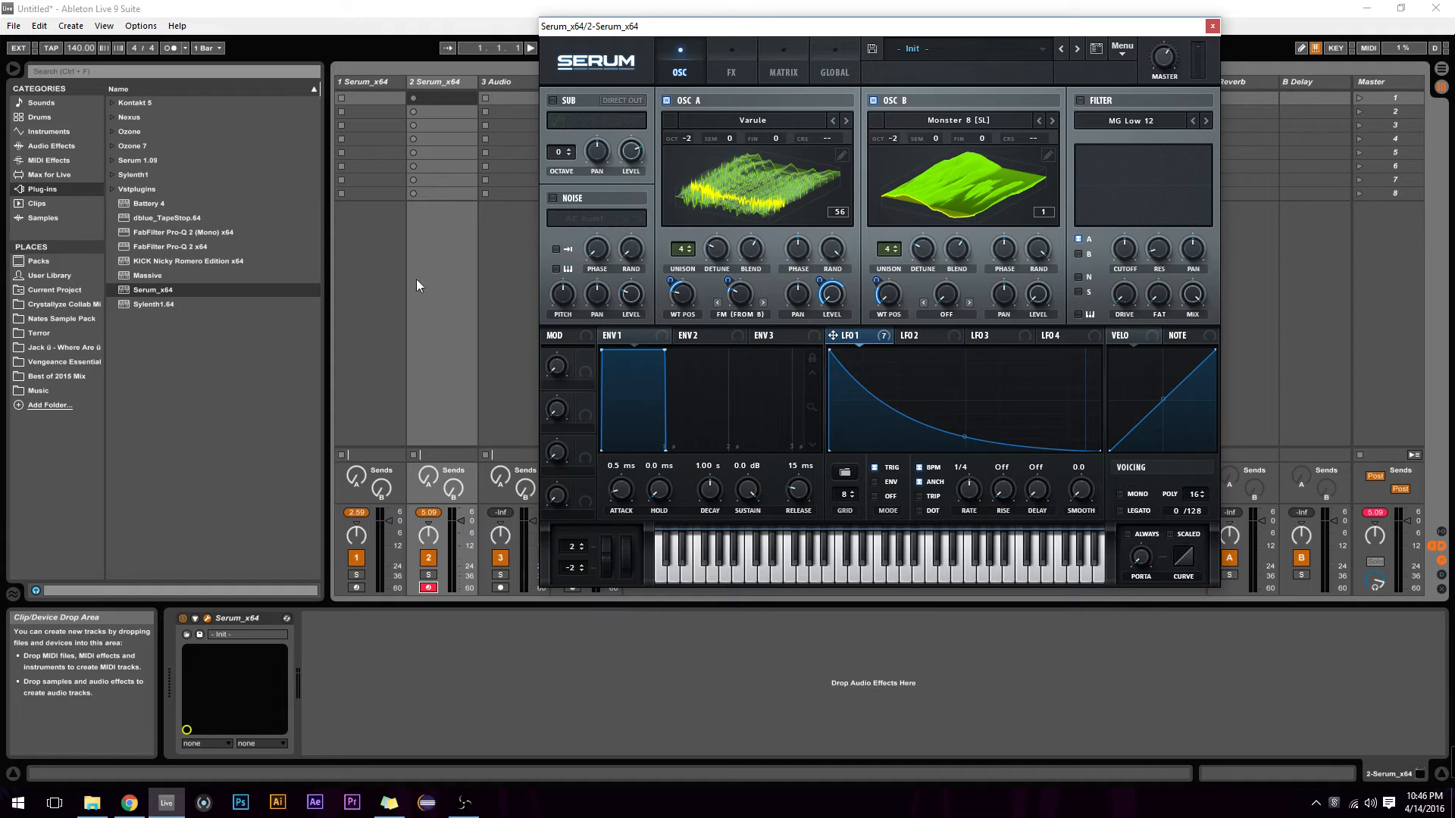
left_click(377, 83)
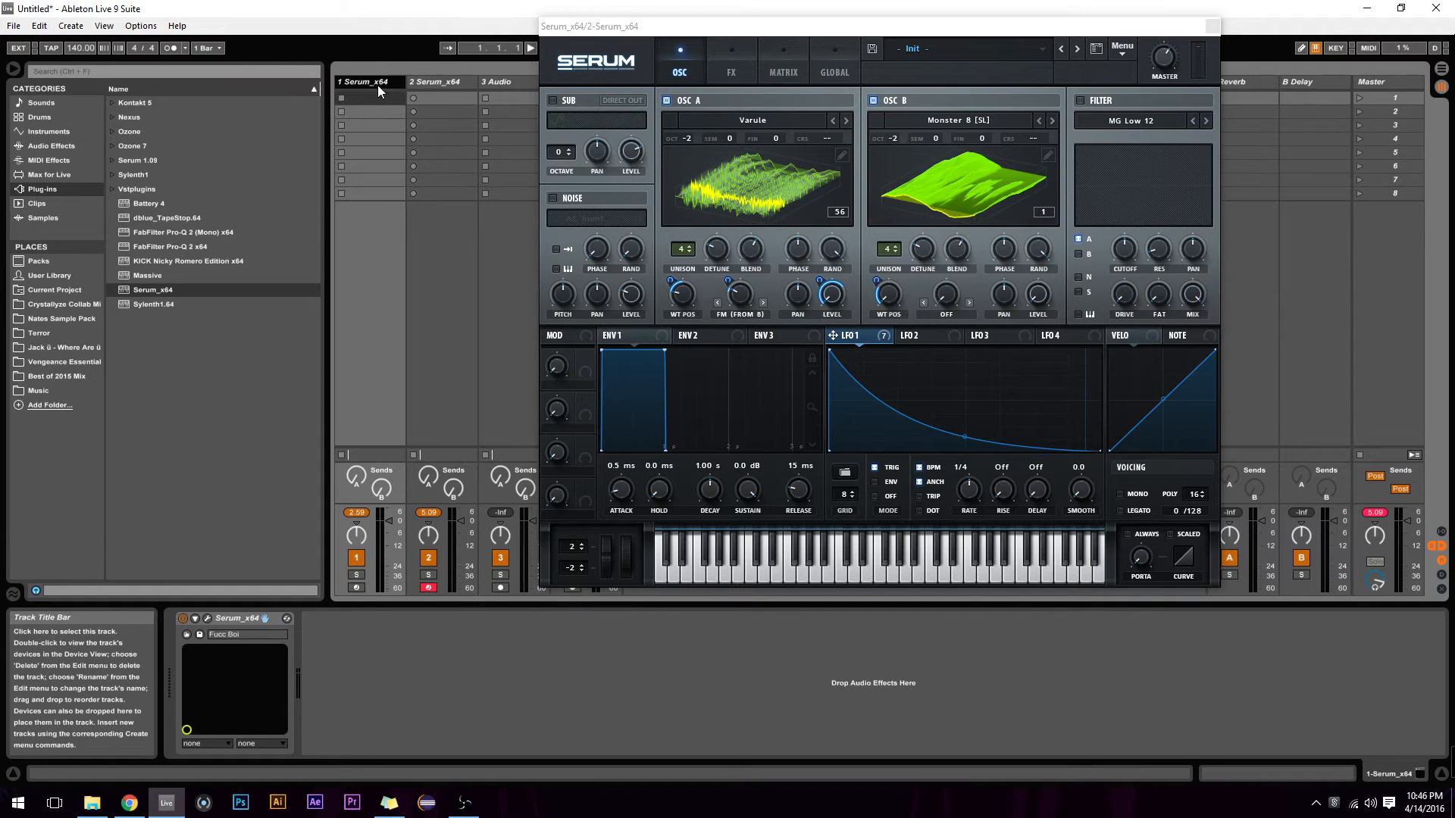
left_click(212, 626)
left_click_drag(842, 35, 599, 59)
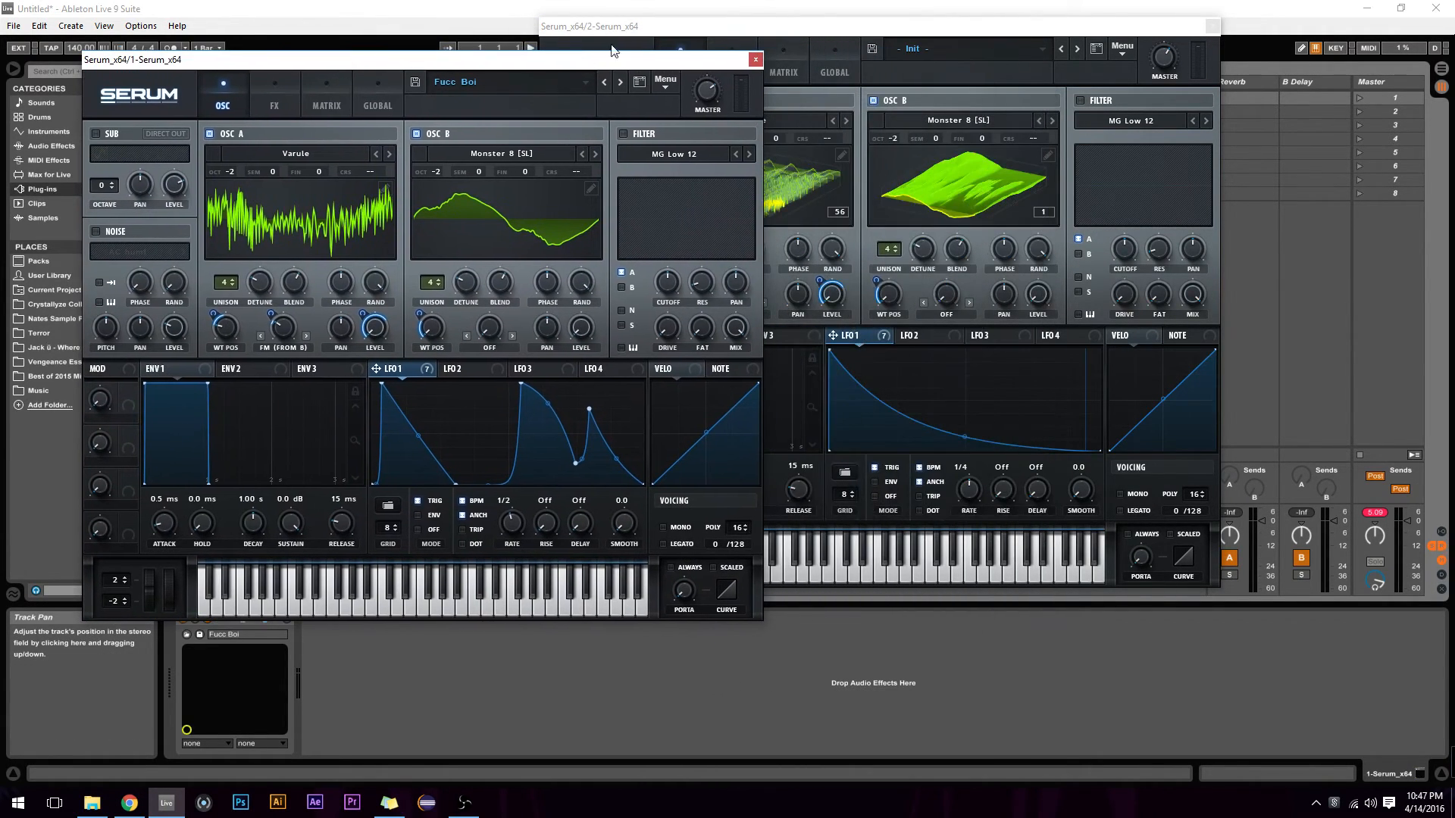
left_click_drag(901, 33, 1129, 68)
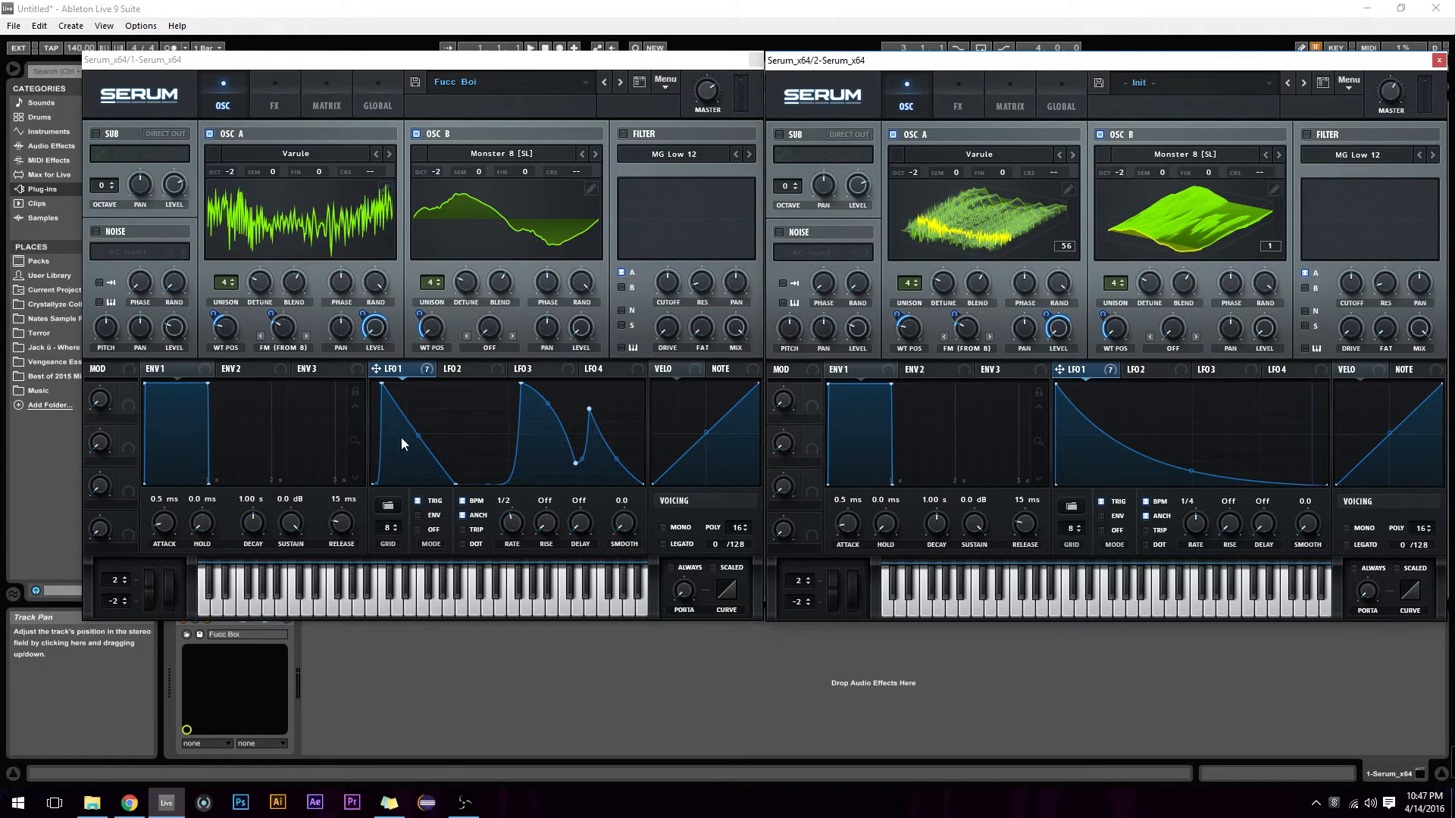
Show the effects chains of both Serum instances from the hyper module downward and compare their settings
left_click(284, 106)
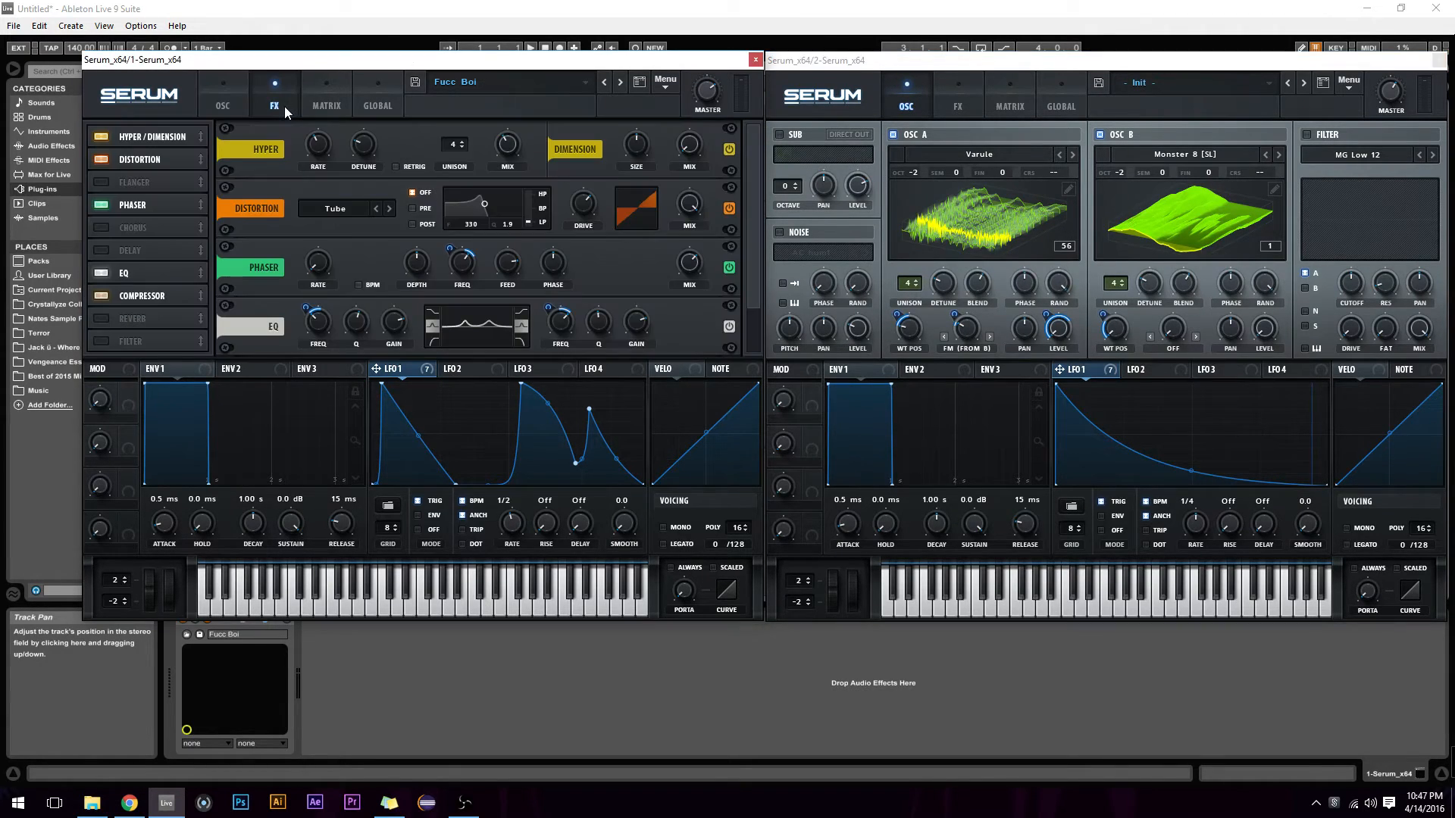
left_click(940, 102)
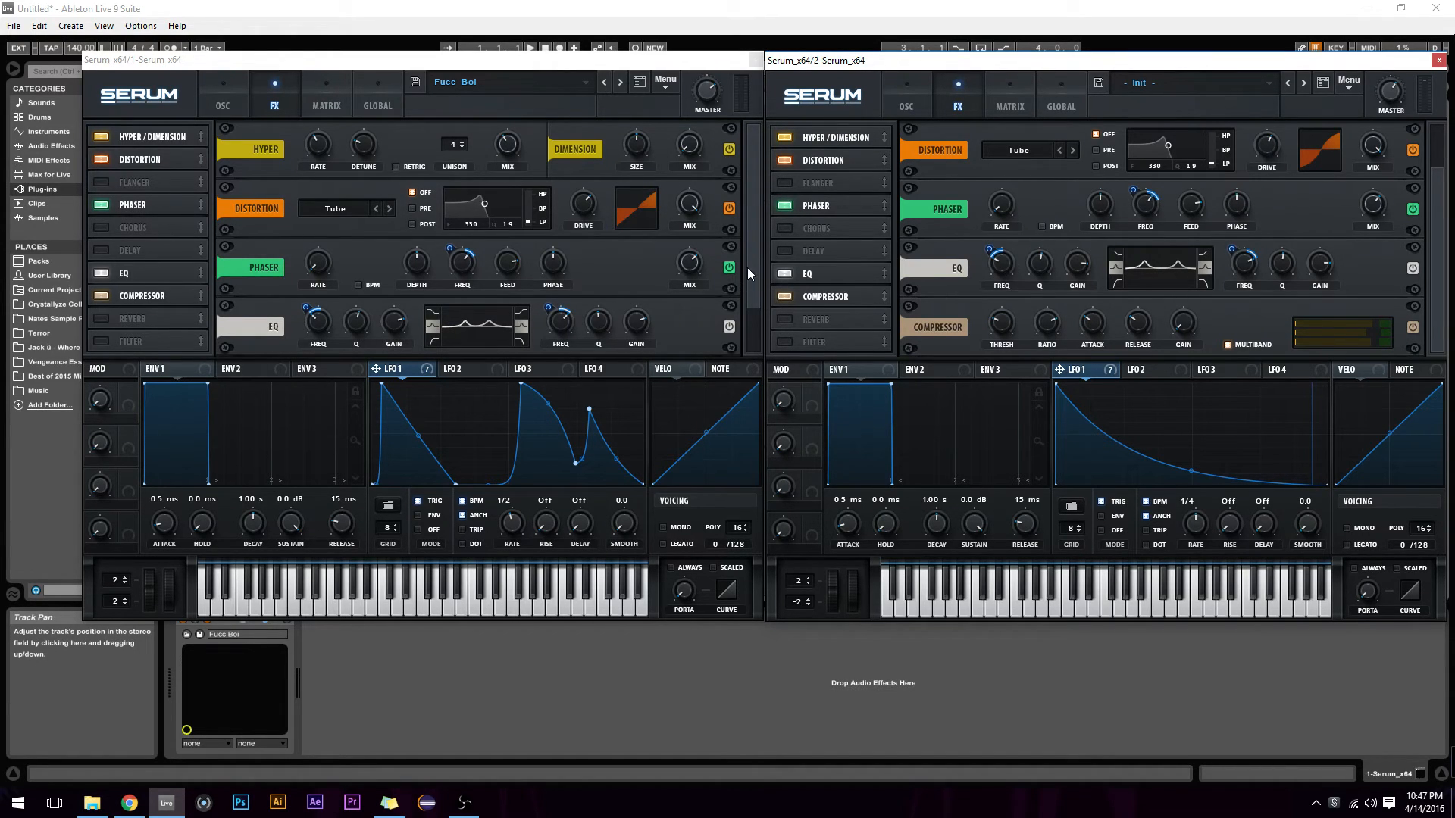
left_click_drag(756, 267, 759, 207)
left_click_drag(1440, 223, 1445, 148)
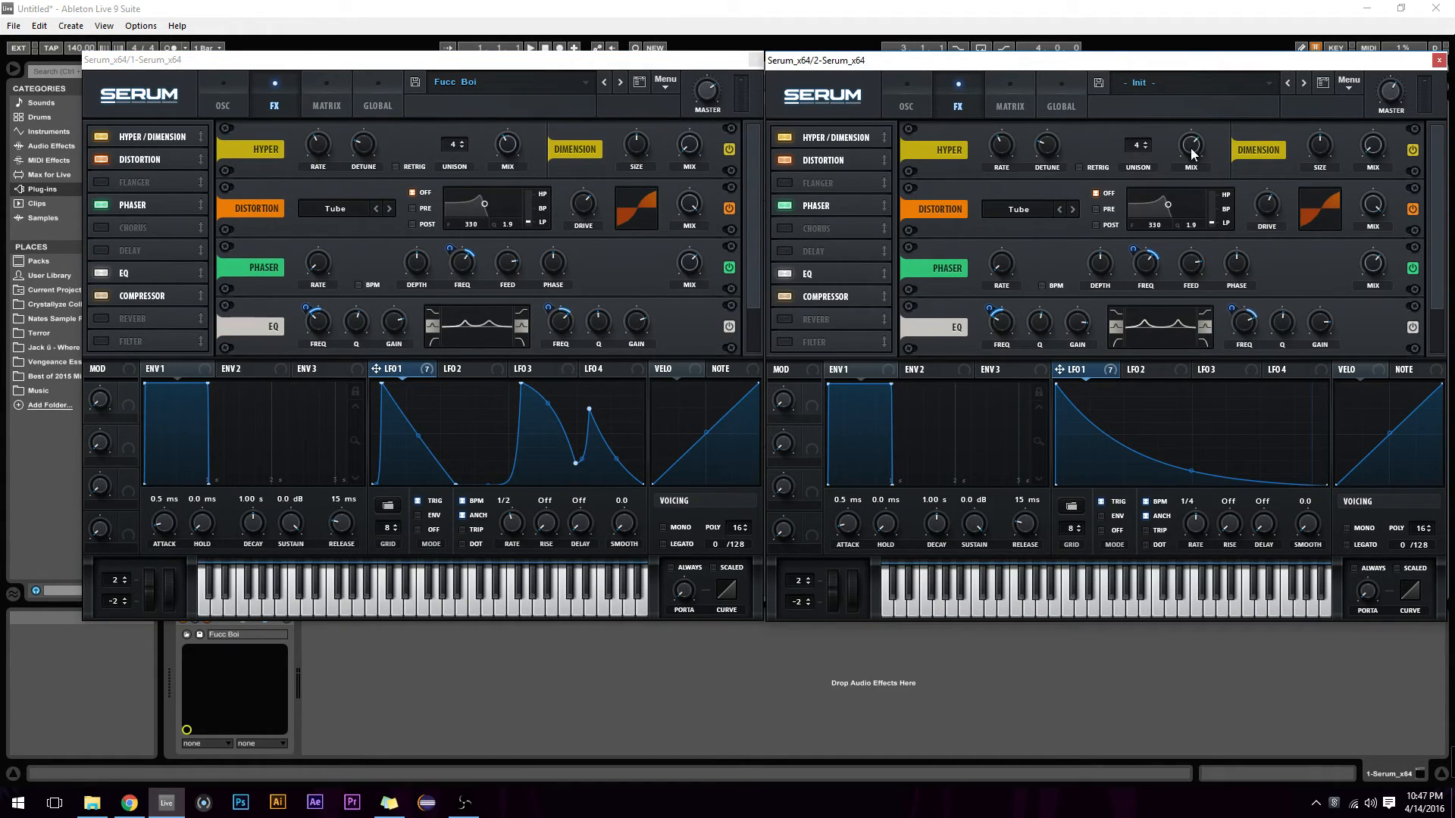
mouse_move(1177, 181)
Return both Serum instances to their oscillators and show the Fucc Boi wavetables in the 3D view
left_click(238, 102)
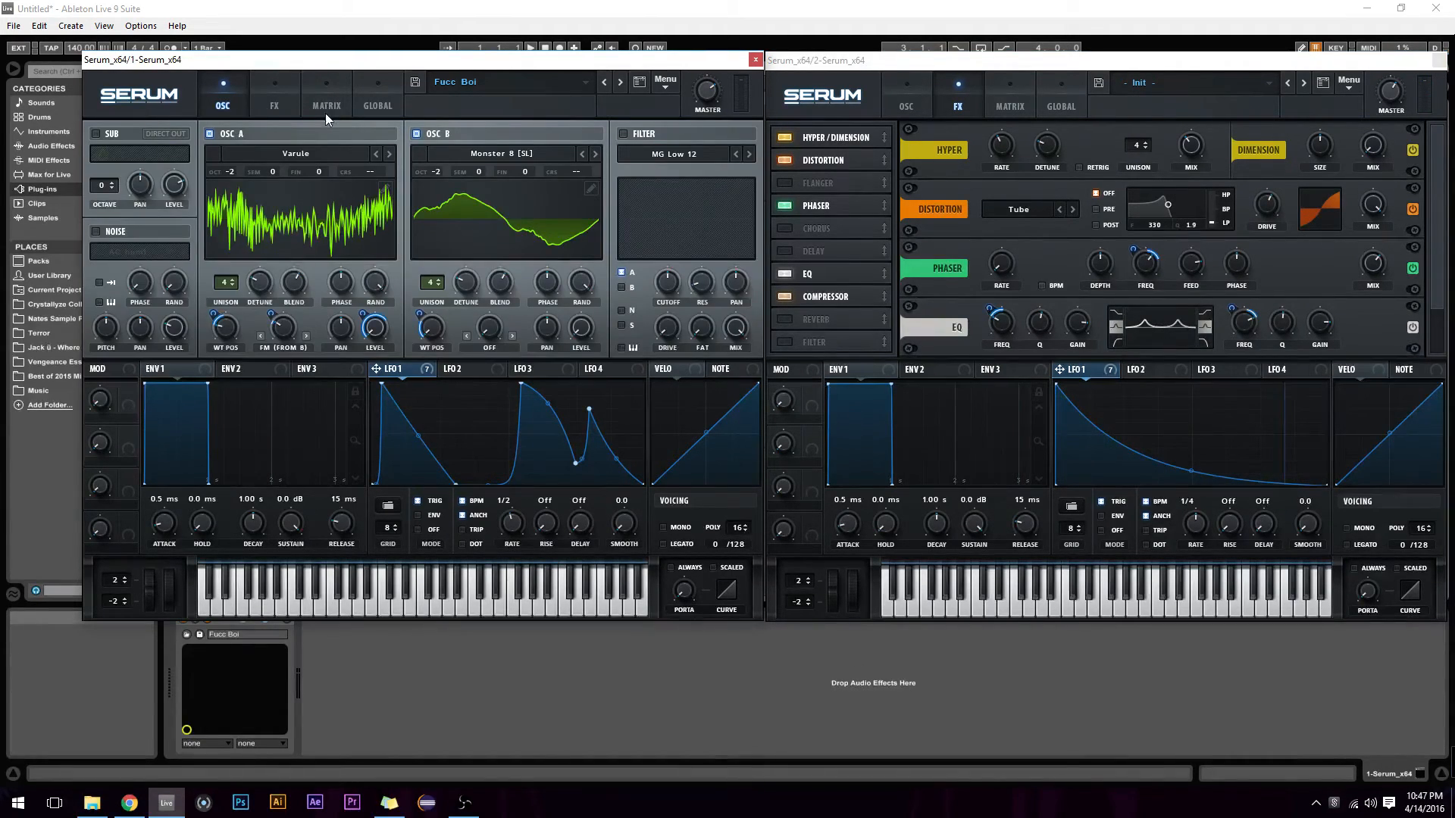
left_click(897, 88)
left_click(540, 191)
left_click(331, 224)
Close the Fucc Boi window and move the Init patch's window clear of the four session tracks
left_click(754, 59)
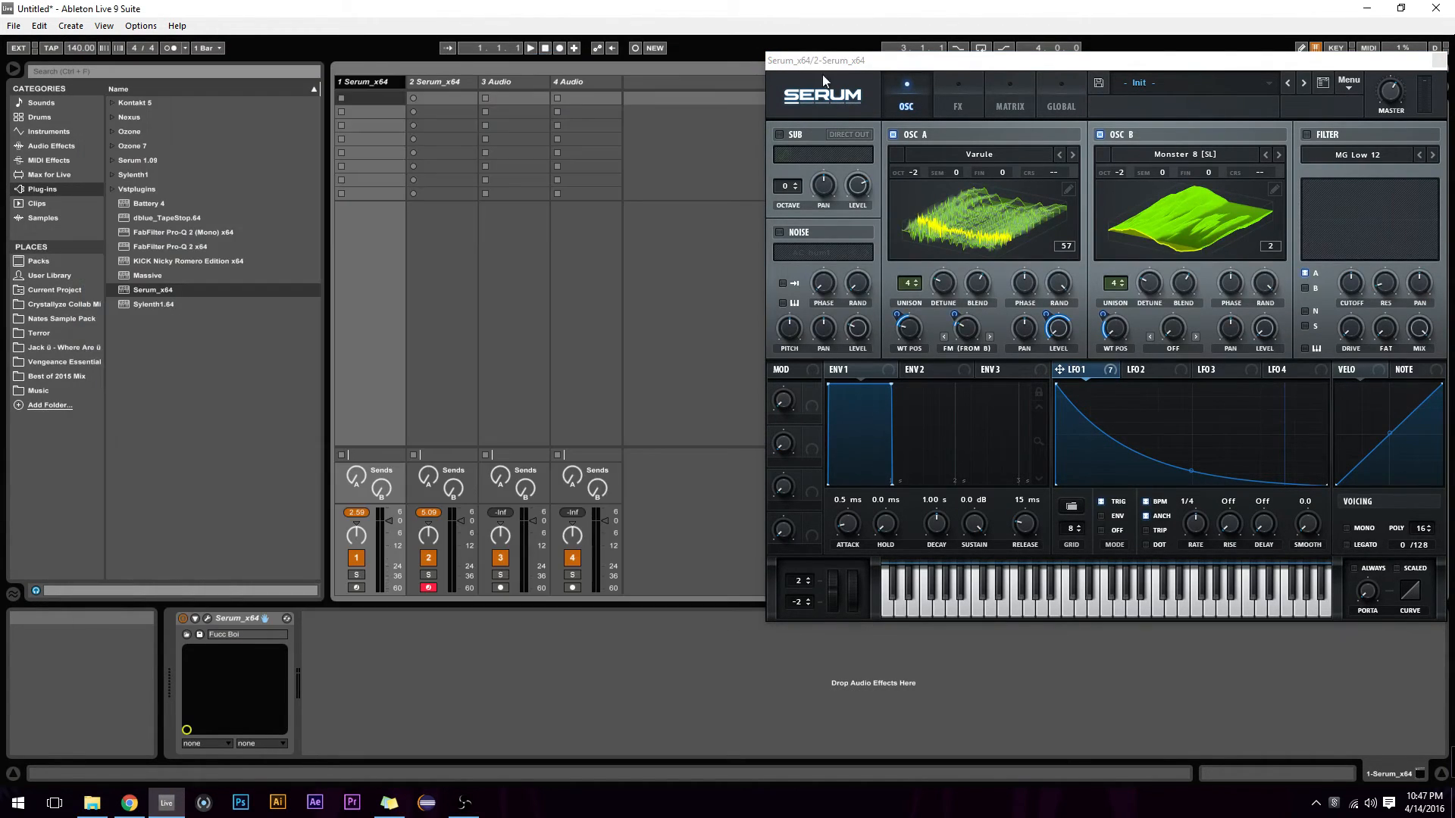
left_click_drag(953, 70, 532, 112)
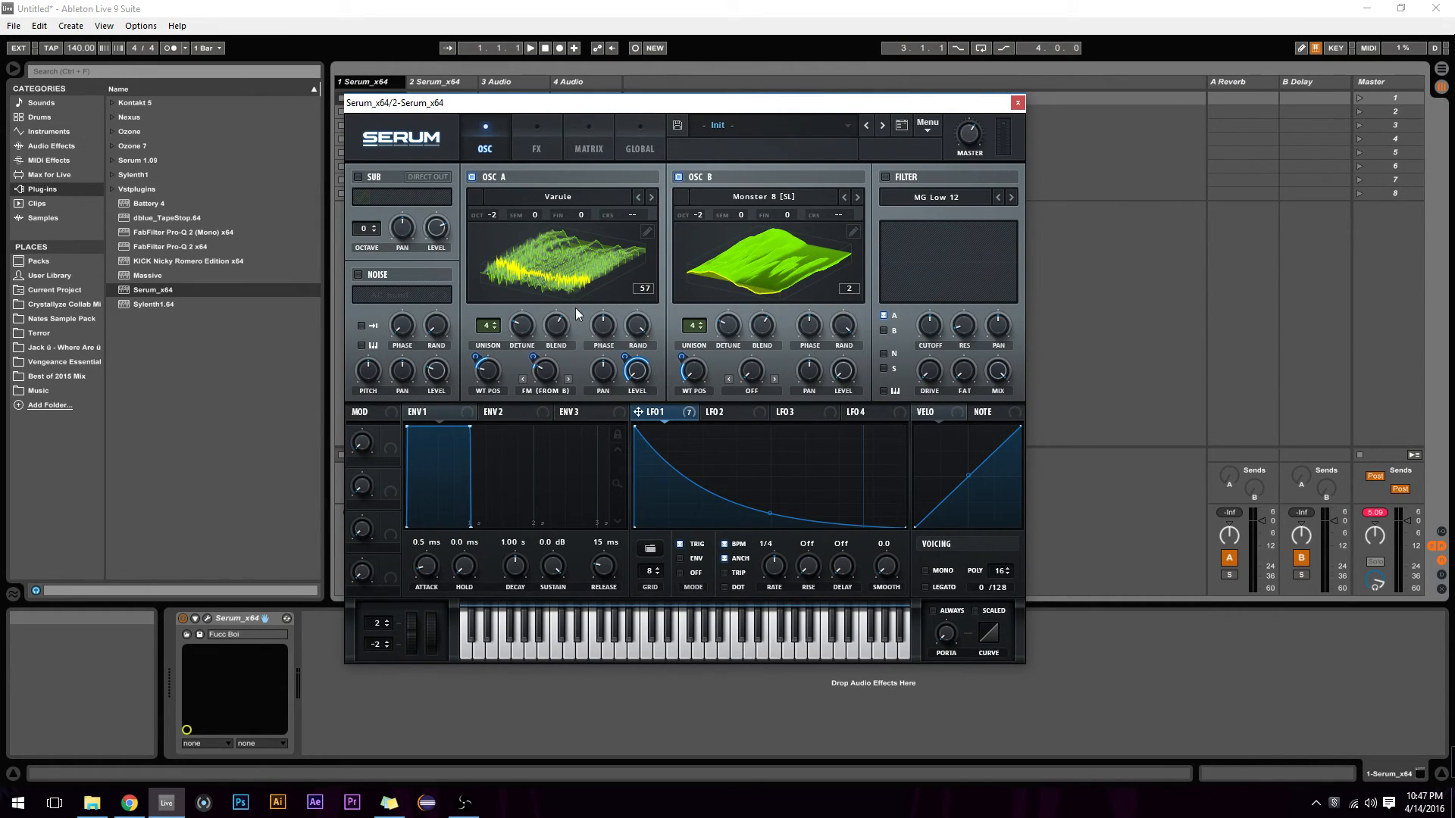
left_click_drag(638, 429, 611, 300)
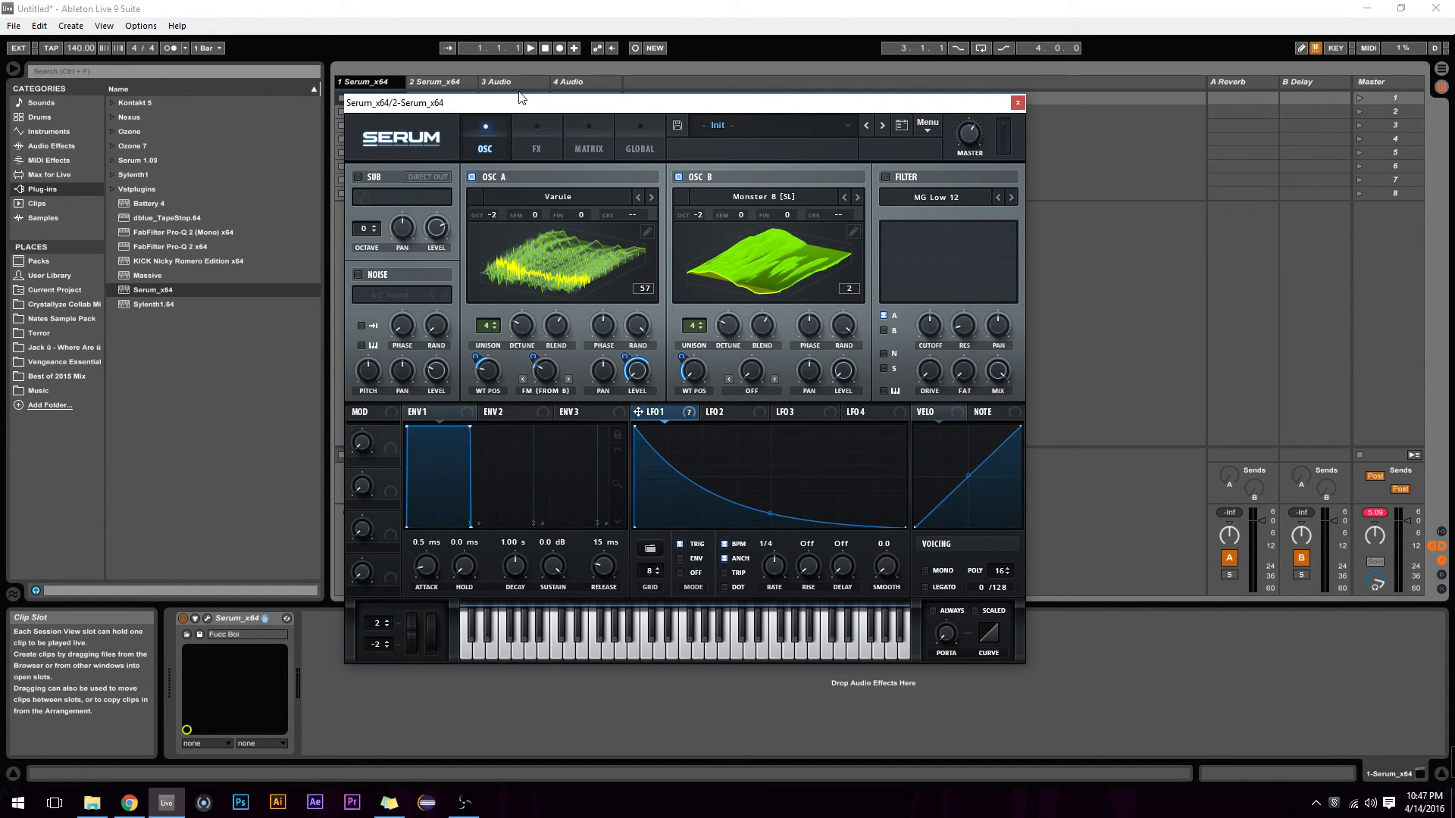
left_click_drag(480, 106, 783, 87)
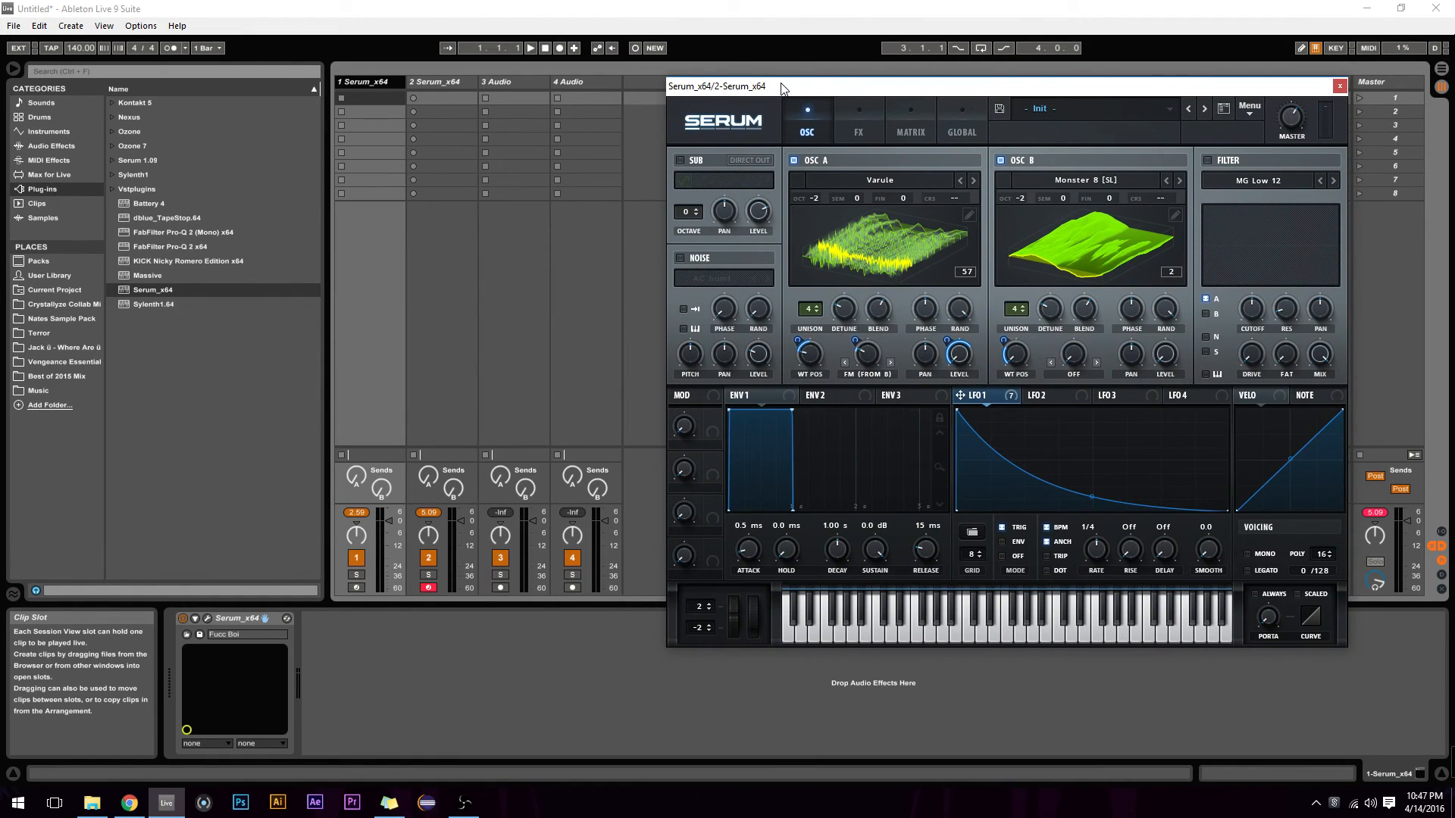